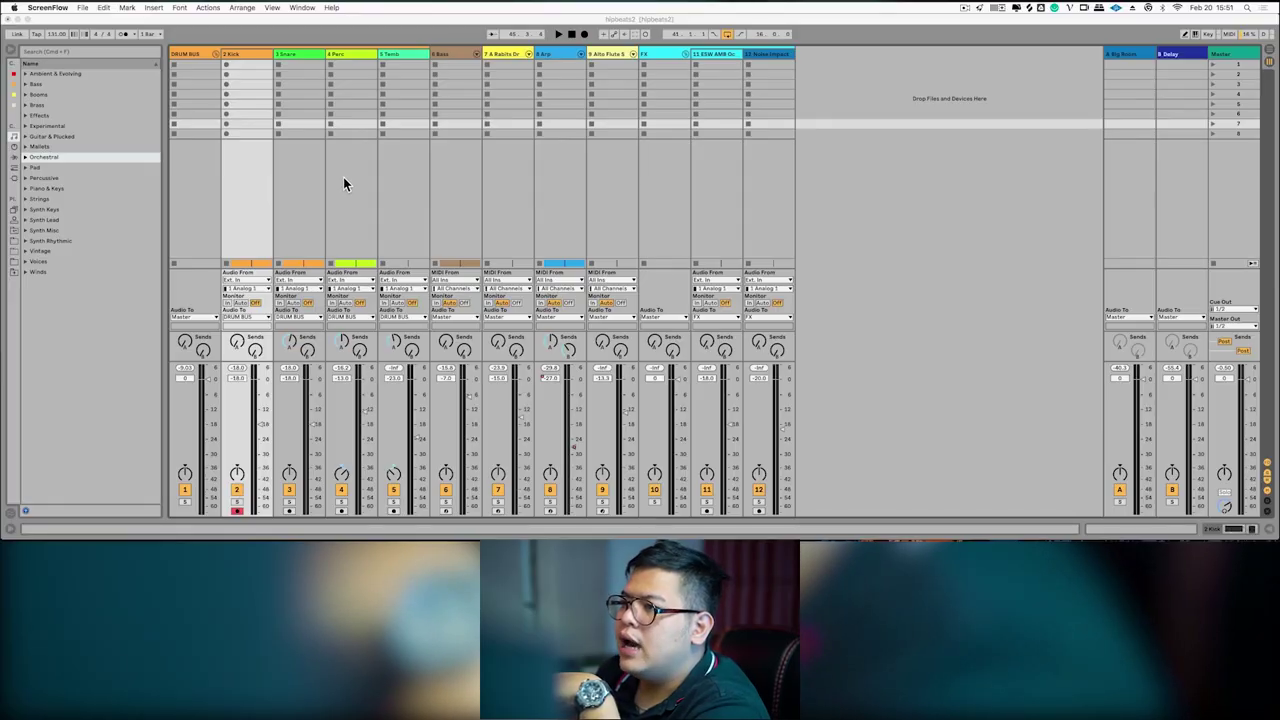
# - Solo the Perc track and audition it in the mix
pyautogui.click(340, 507)
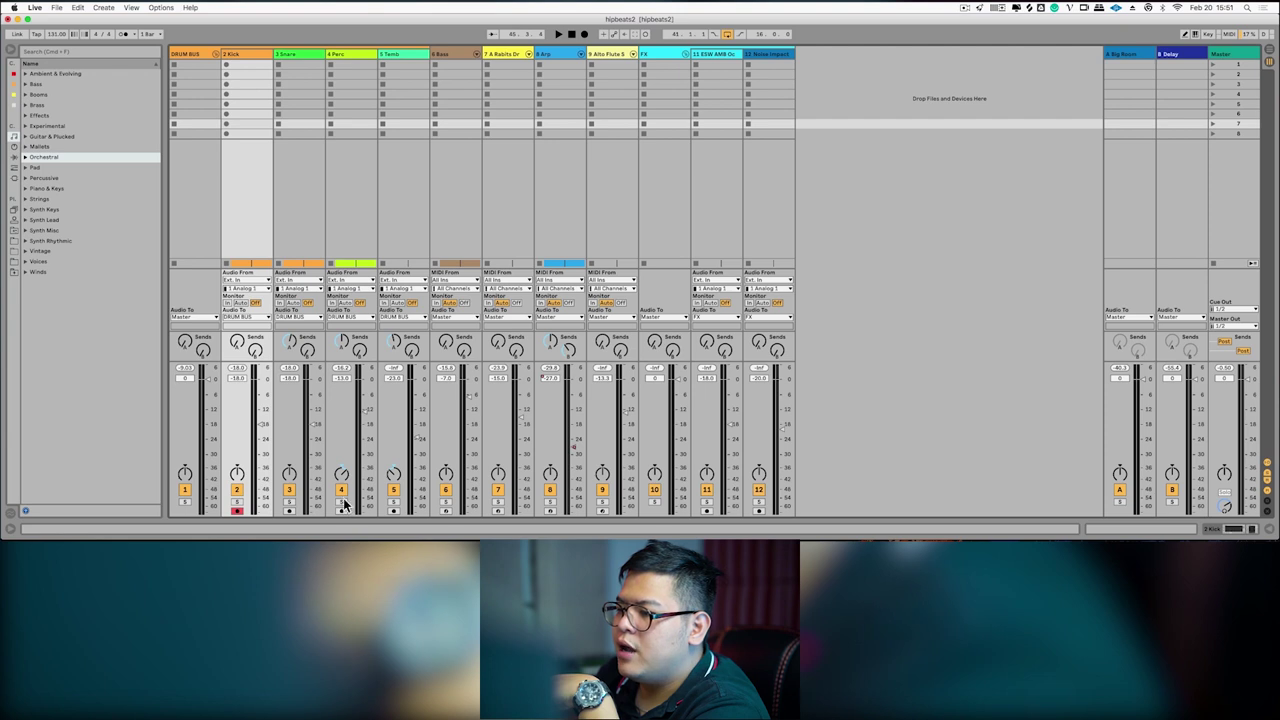
pyautogui.press('space')
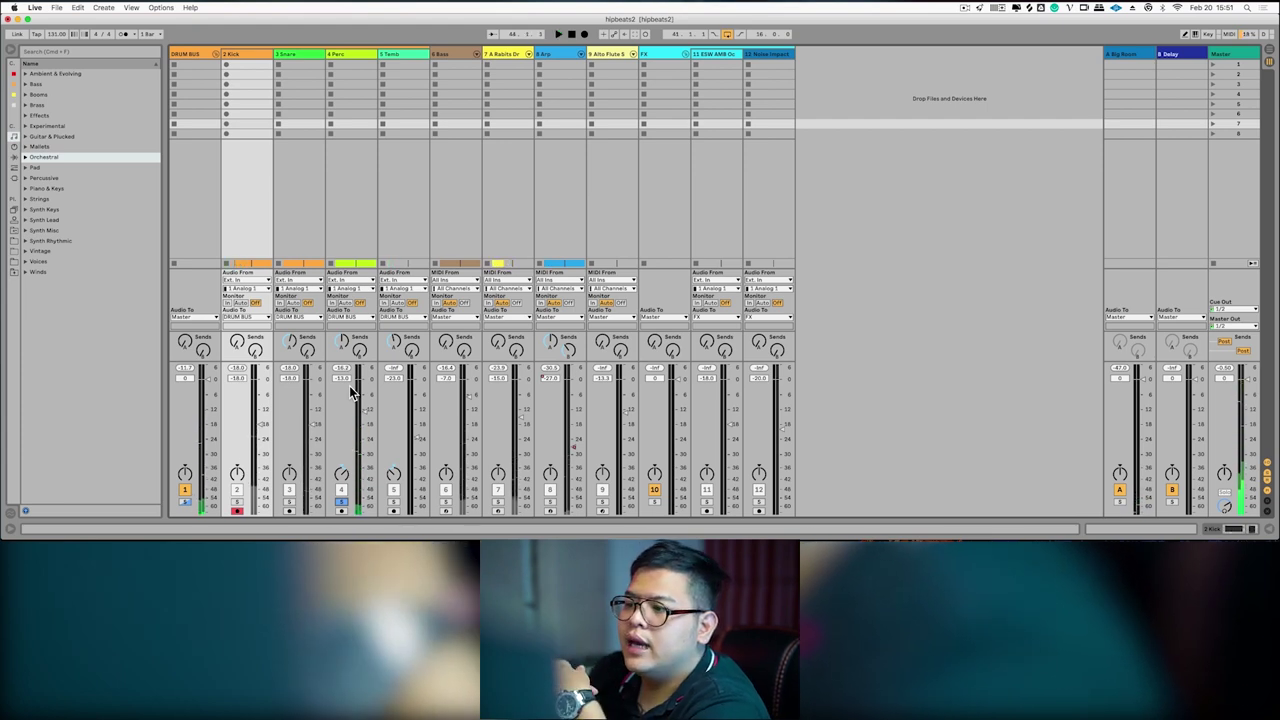
pyautogui.press('space')
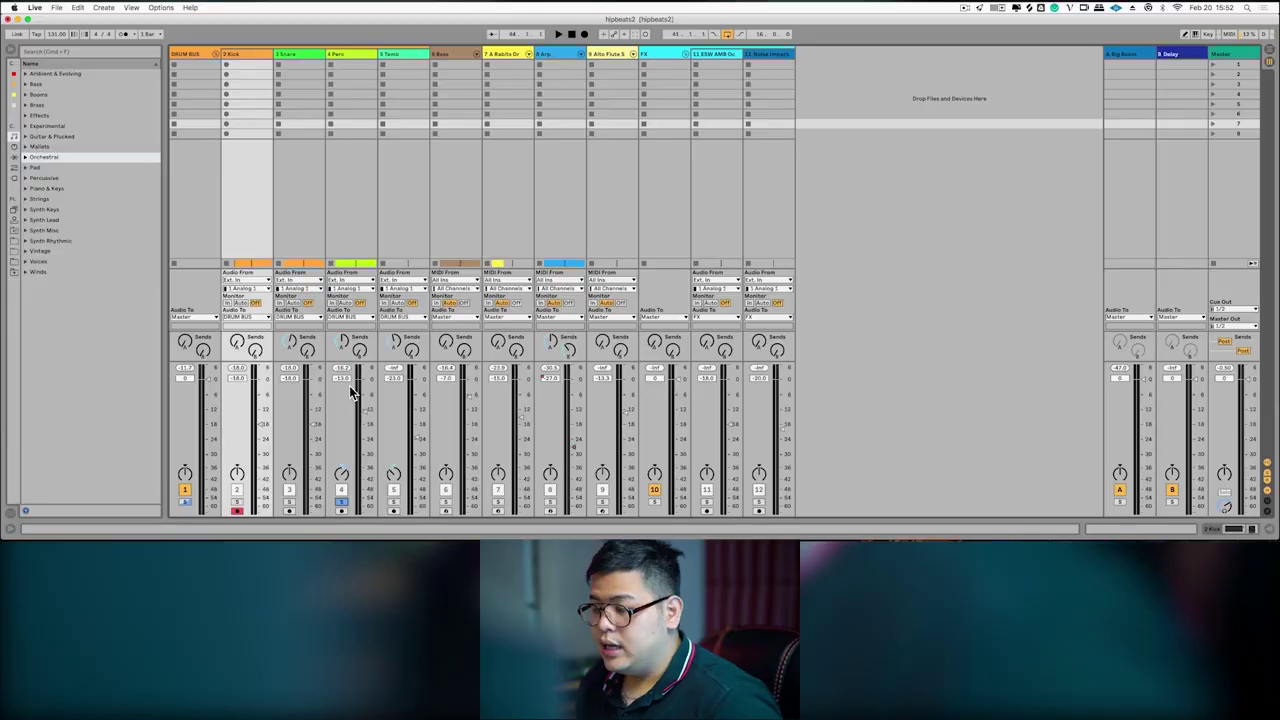
# - Switch to the Arrangement View and set the loop to the eight bars starting at bar 49
pyautogui.press('Tab')
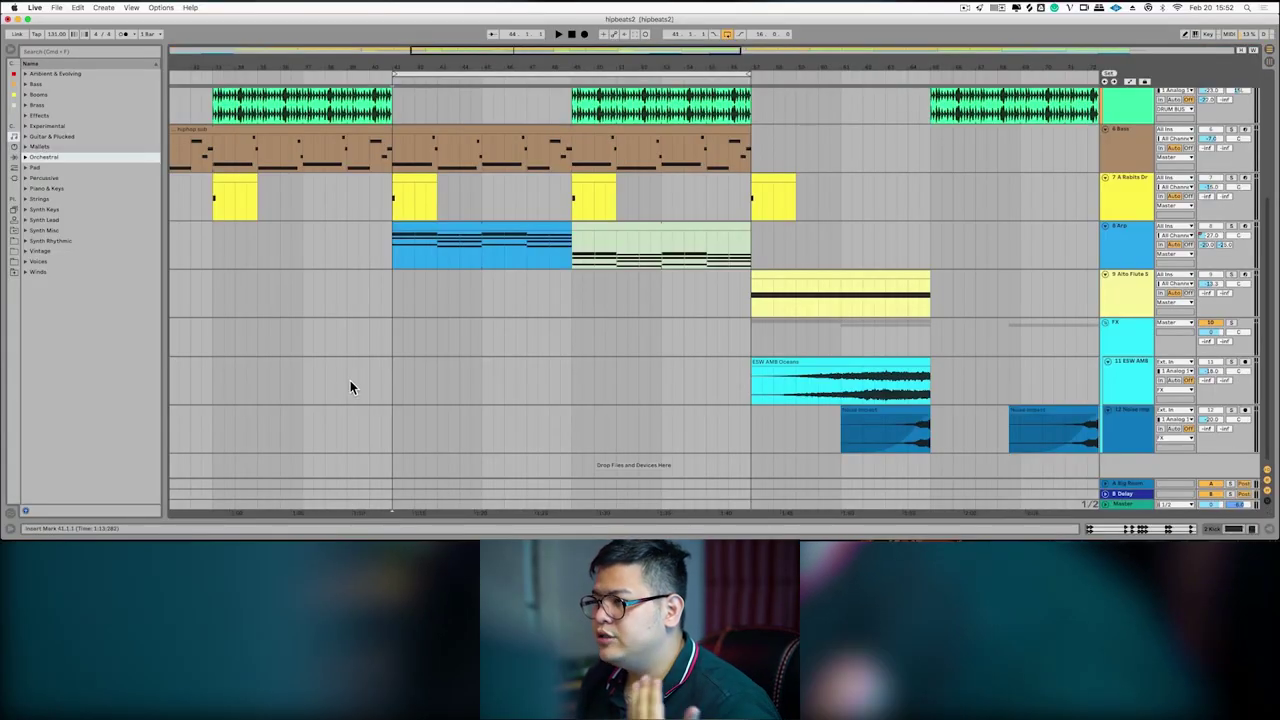
pyautogui.click(521, 72)
pyautogui.moveTo(395, 72); pyautogui.dragTo(572, 72)
# - Solo the Bass track and listen to its hiphop sub clip together with the drums
pyautogui.scroll(5, 632, 238)
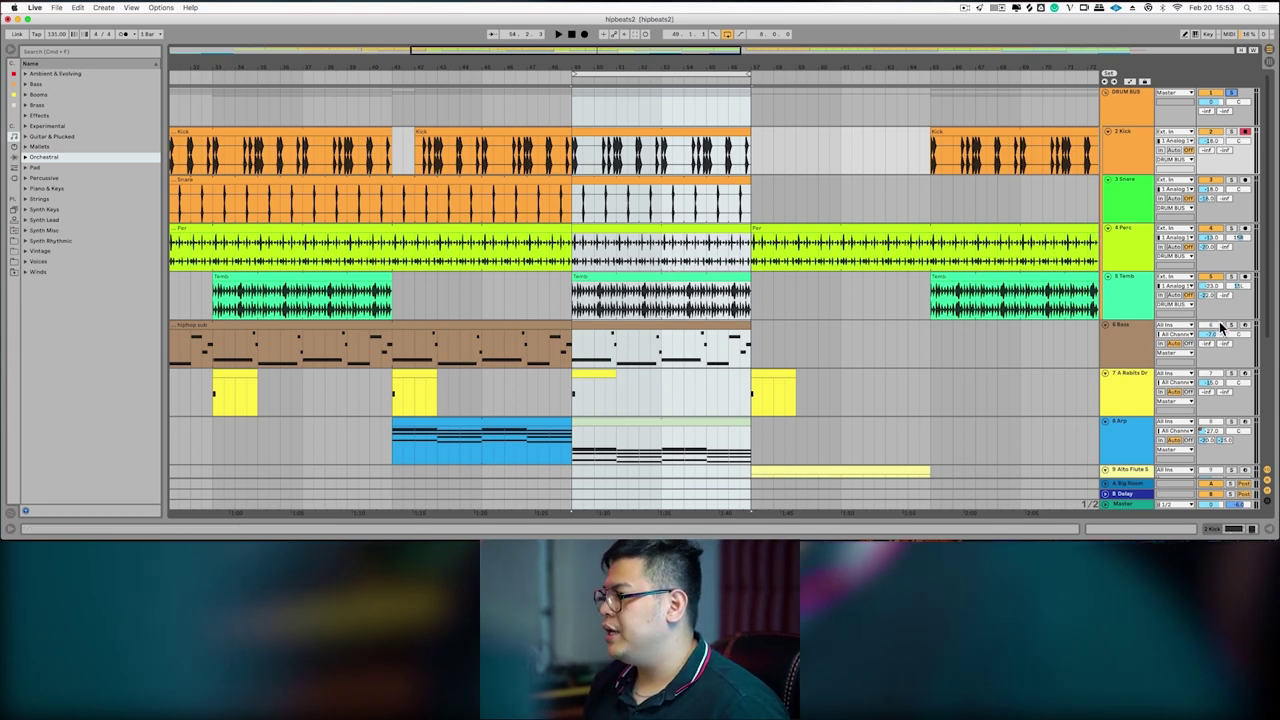
pyautogui.click(797, 350)
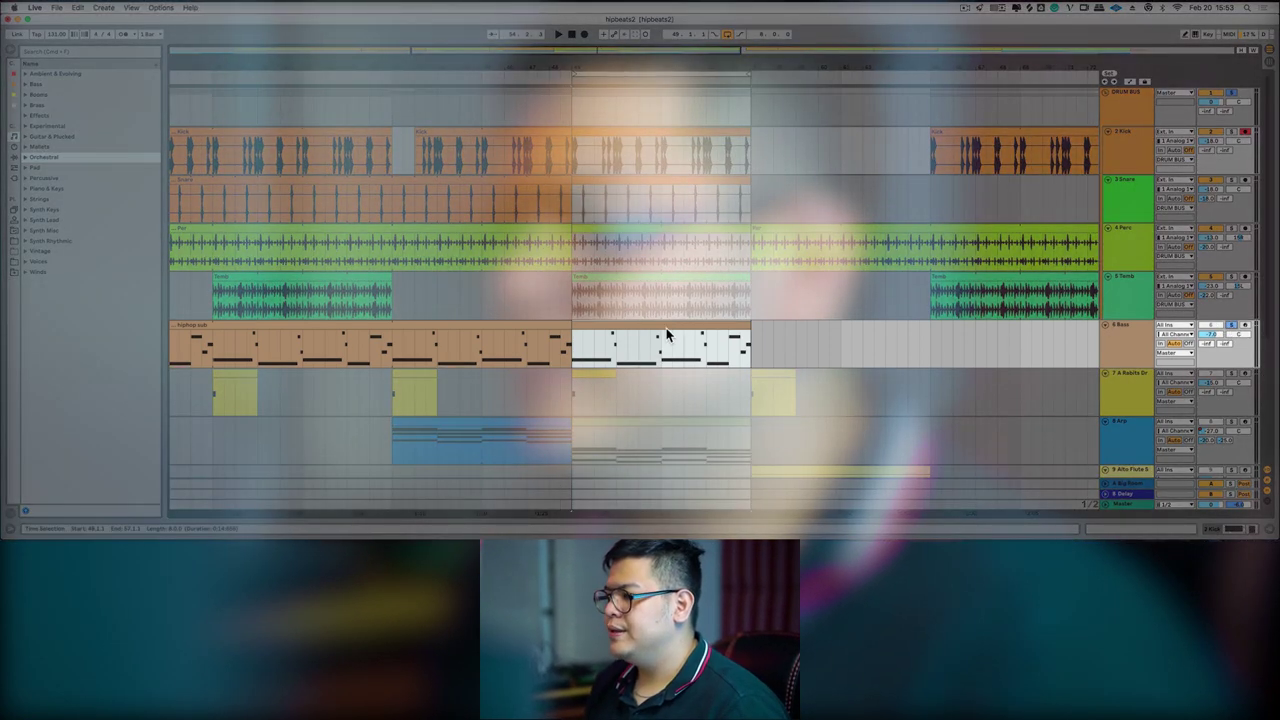
pyautogui.click(667, 325)
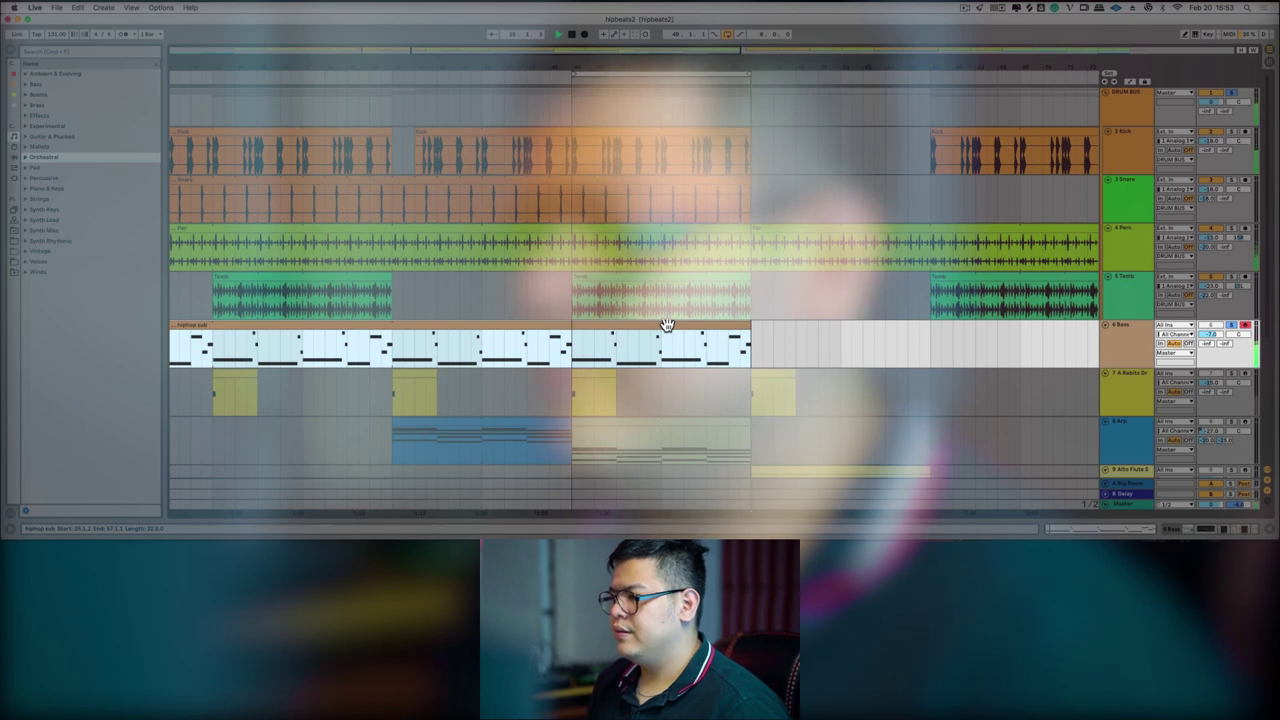
pyautogui.click(570, 349)
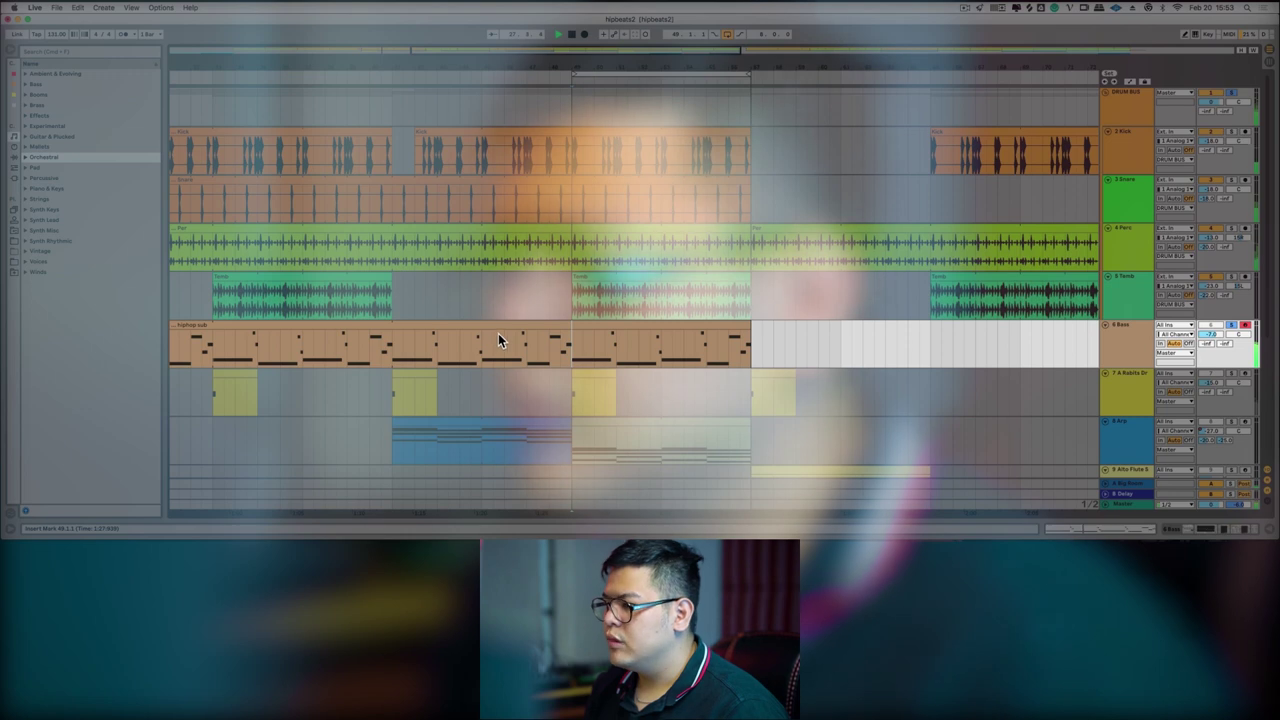
pyautogui.press('space')
# - Open the Bass track's hiphop sub clip in an enlarged note editor folded to the used pitches
pyautogui.moveTo(365, 62); pyautogui.dragTo(812, 86)
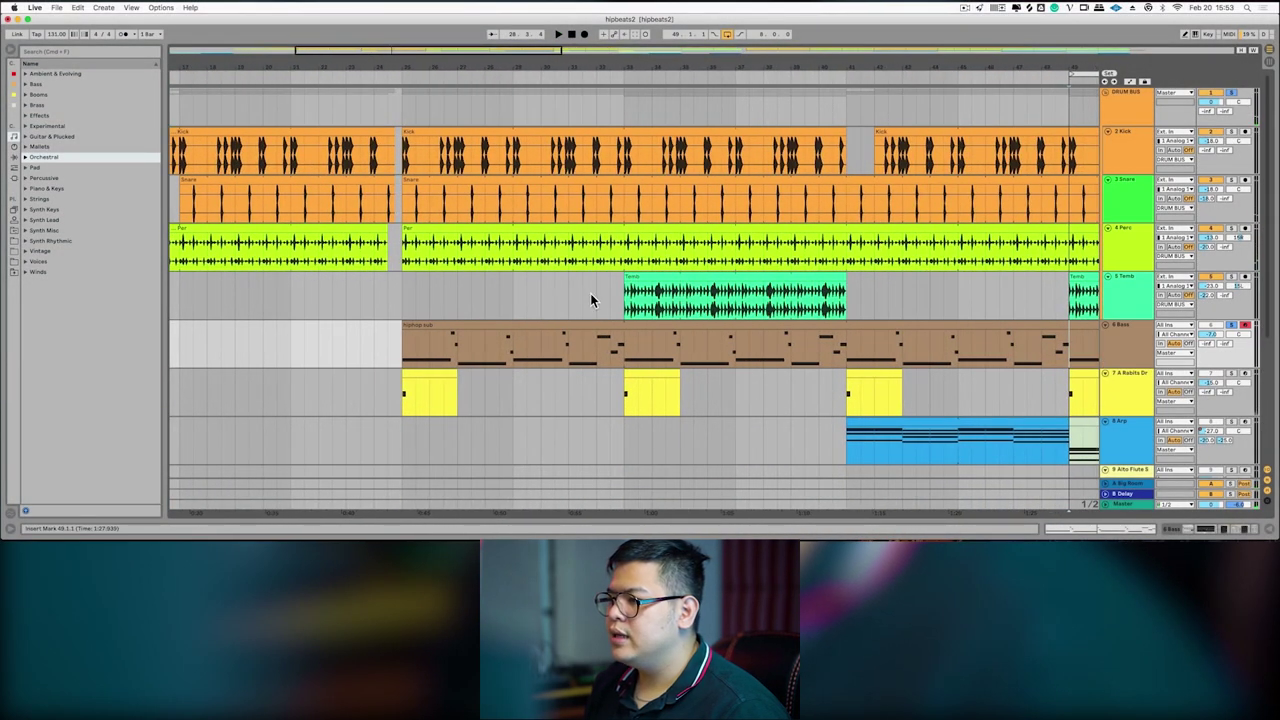
pyautogui.doubleClick(538, 322)
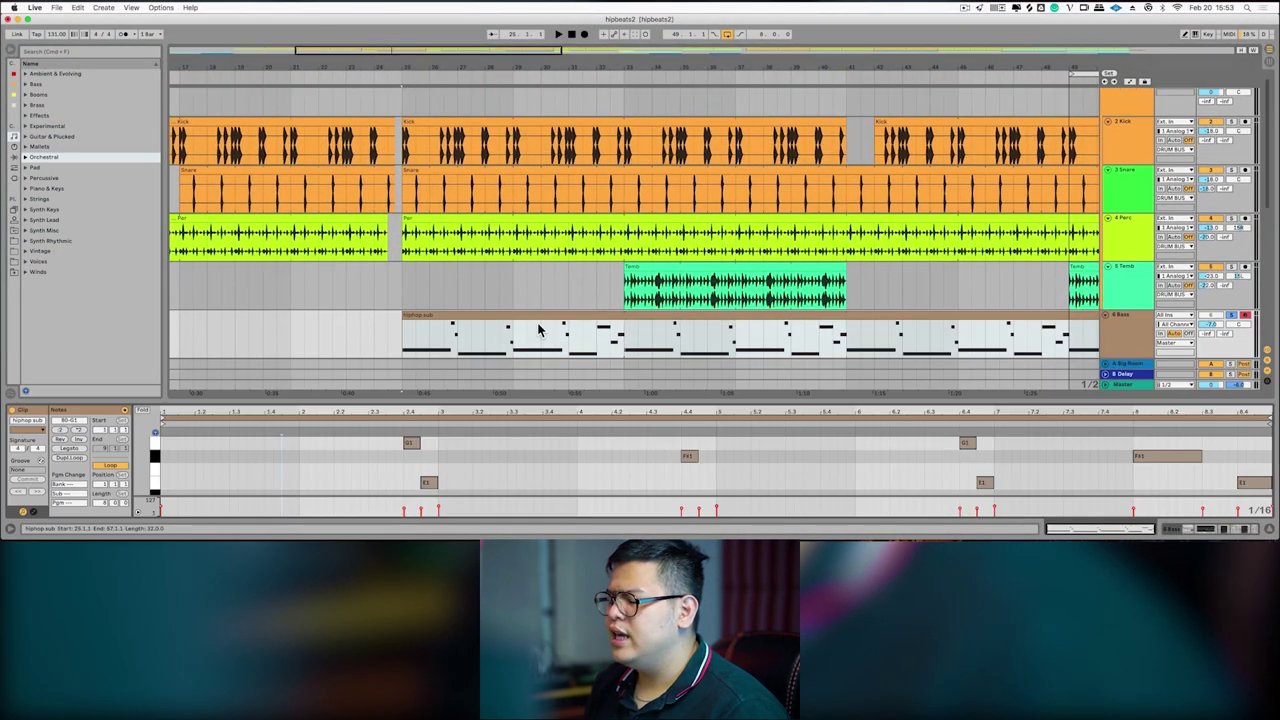
pyautogui.click(144, 413)
pyautogui.moveTo(298, 400); pyautogui.dragTo(310, 266)
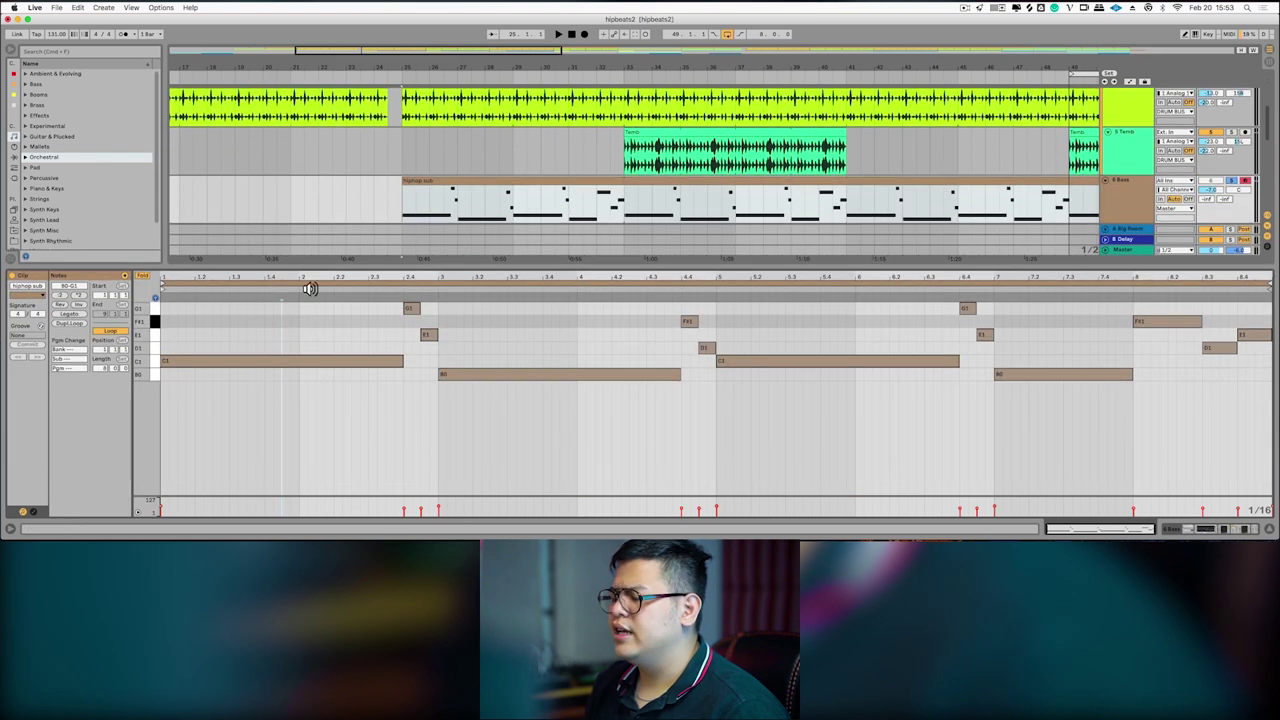
# - Play back the bass clip and select its first long C1 note
pyautogui.press('space')
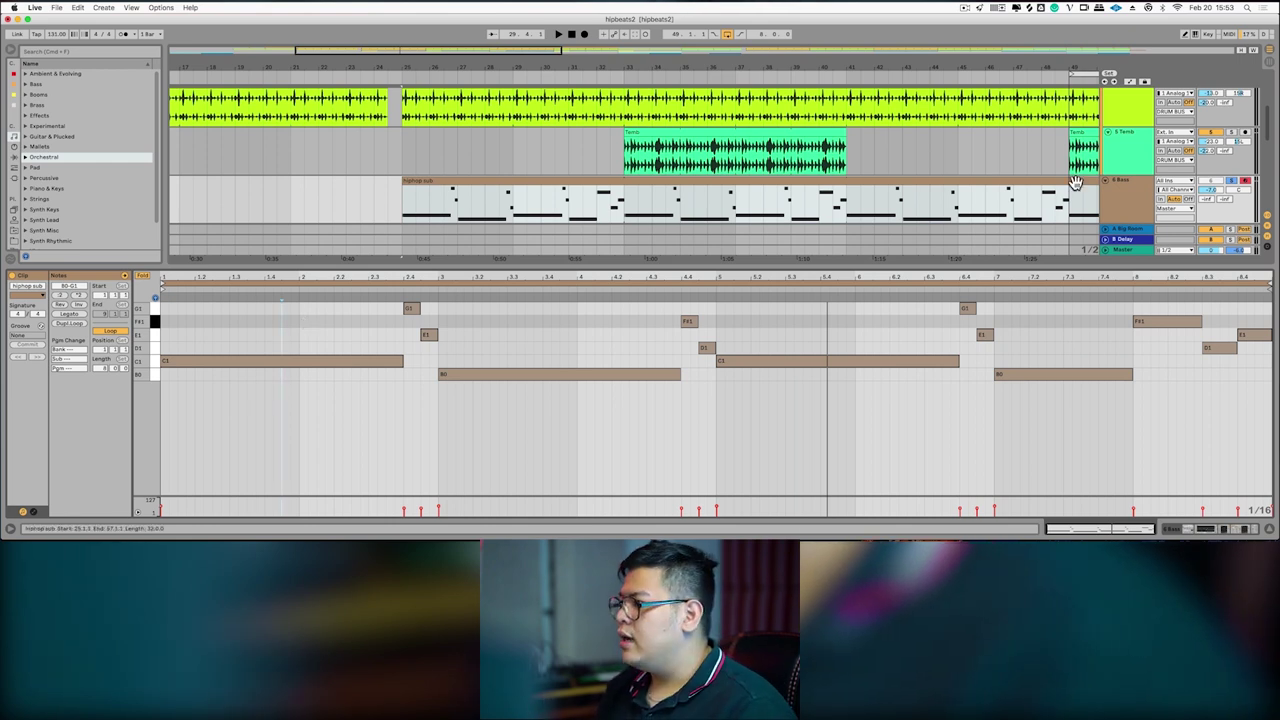
pyautogui.click(1134, 201)
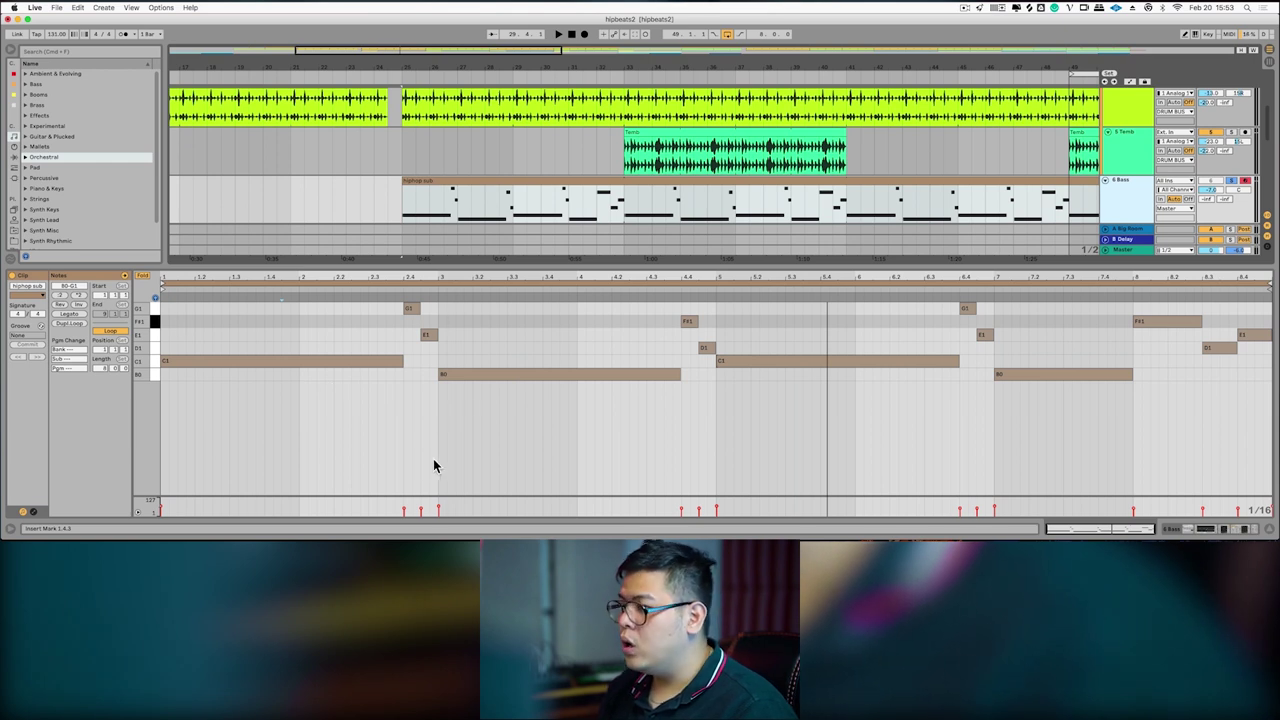
pyautogui.moveTo(161, 305); pyautogui.dragTo(240, 390)
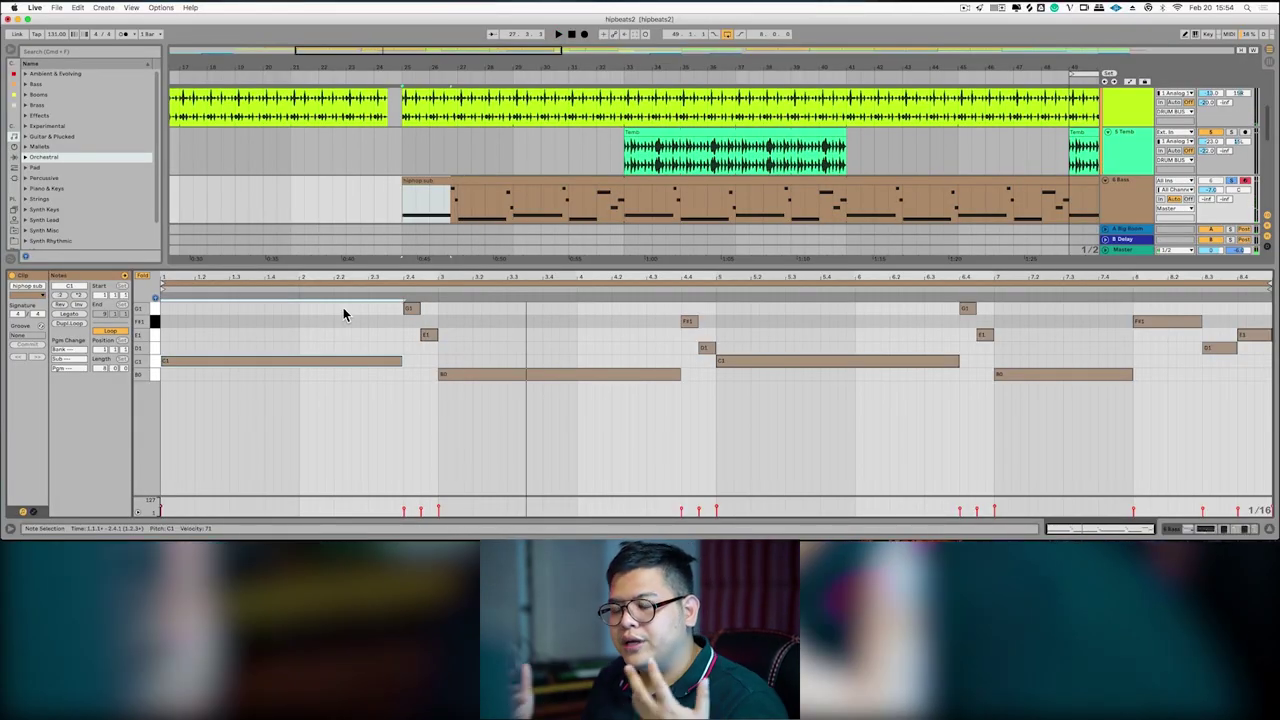
# - Show the Bass track's device chain and review its devices, from the Anxious Woofer instrument to Utility
pyautogui.click(1128, 196)
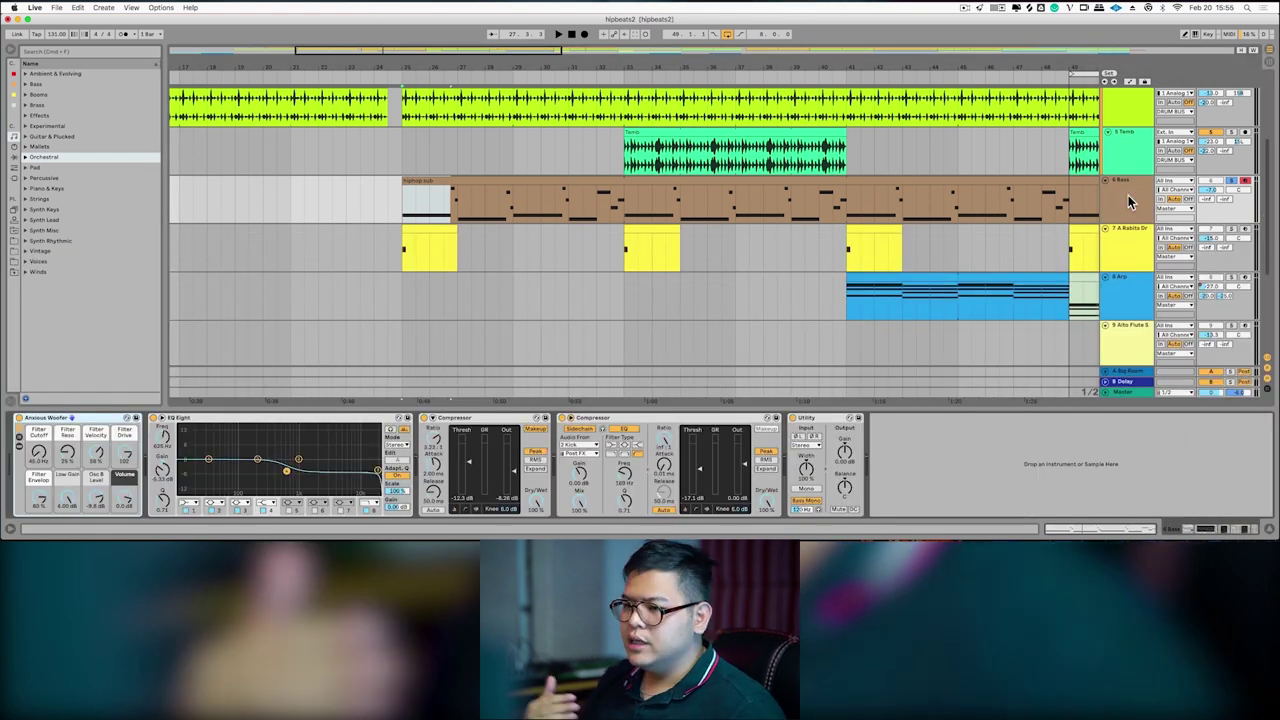
pyautogui.click(1128, 196)
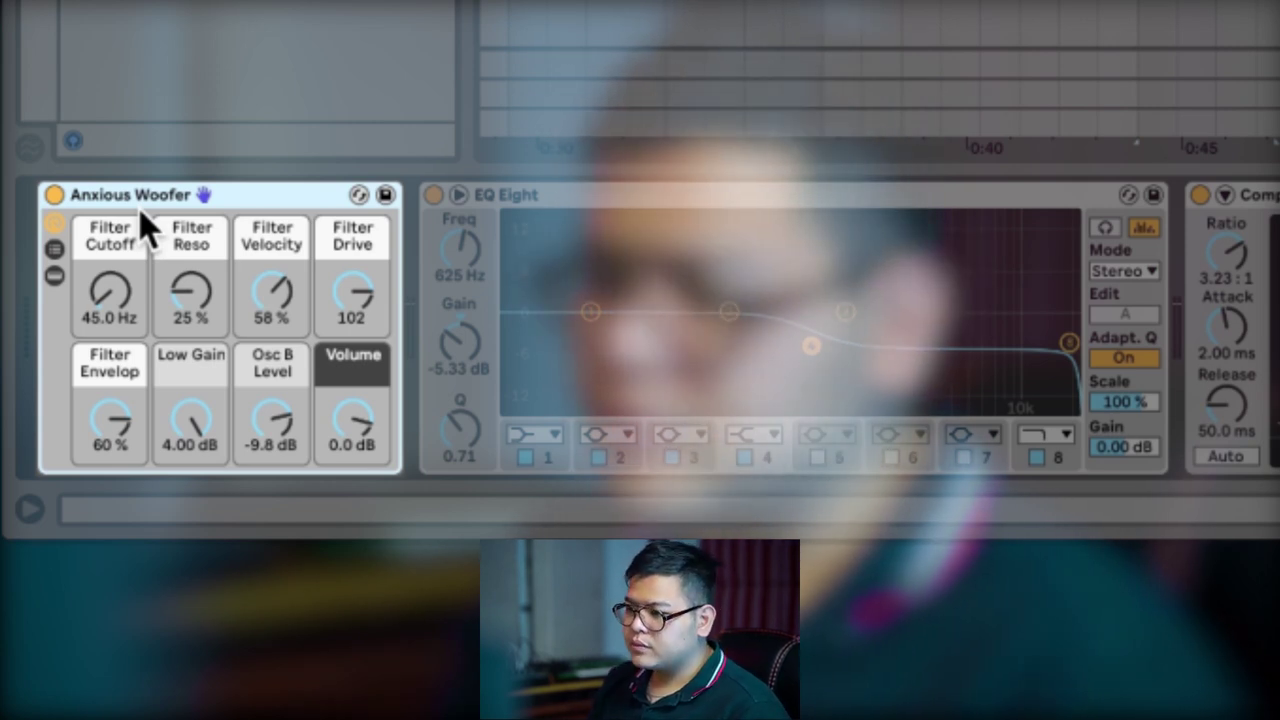
pyautogui.click(706, 204)
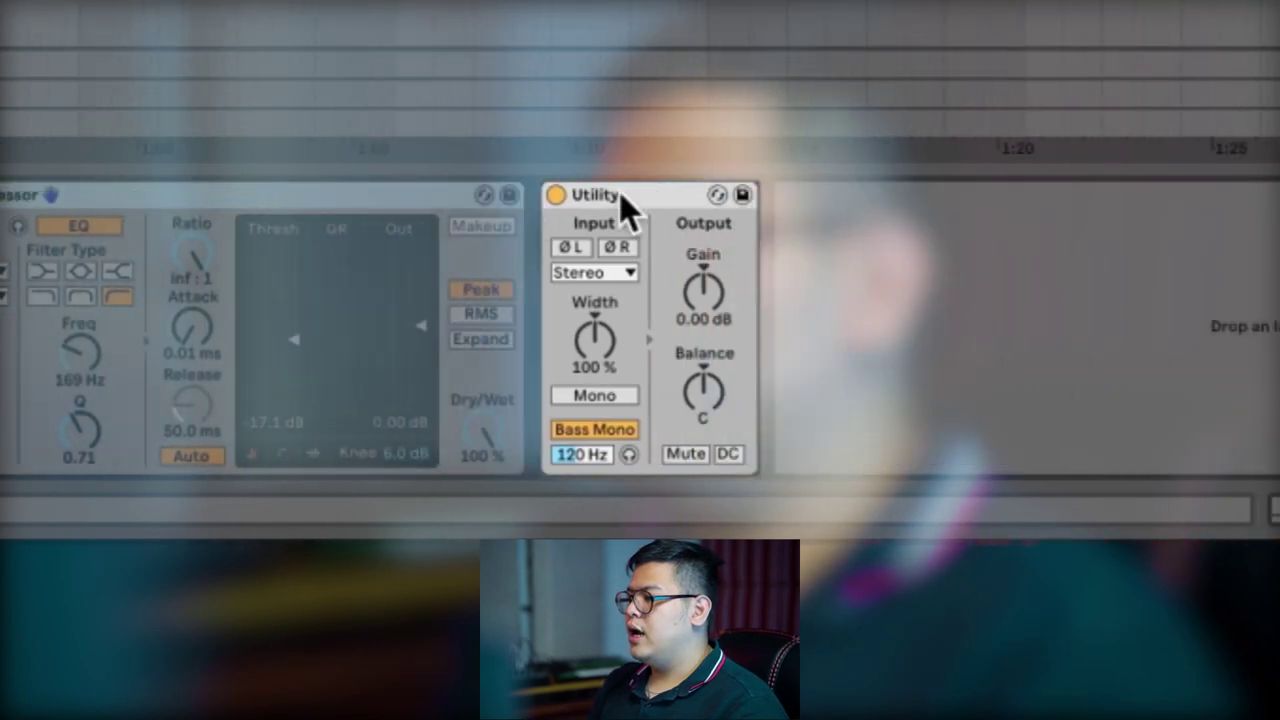
pyautogui.click(621, 193)
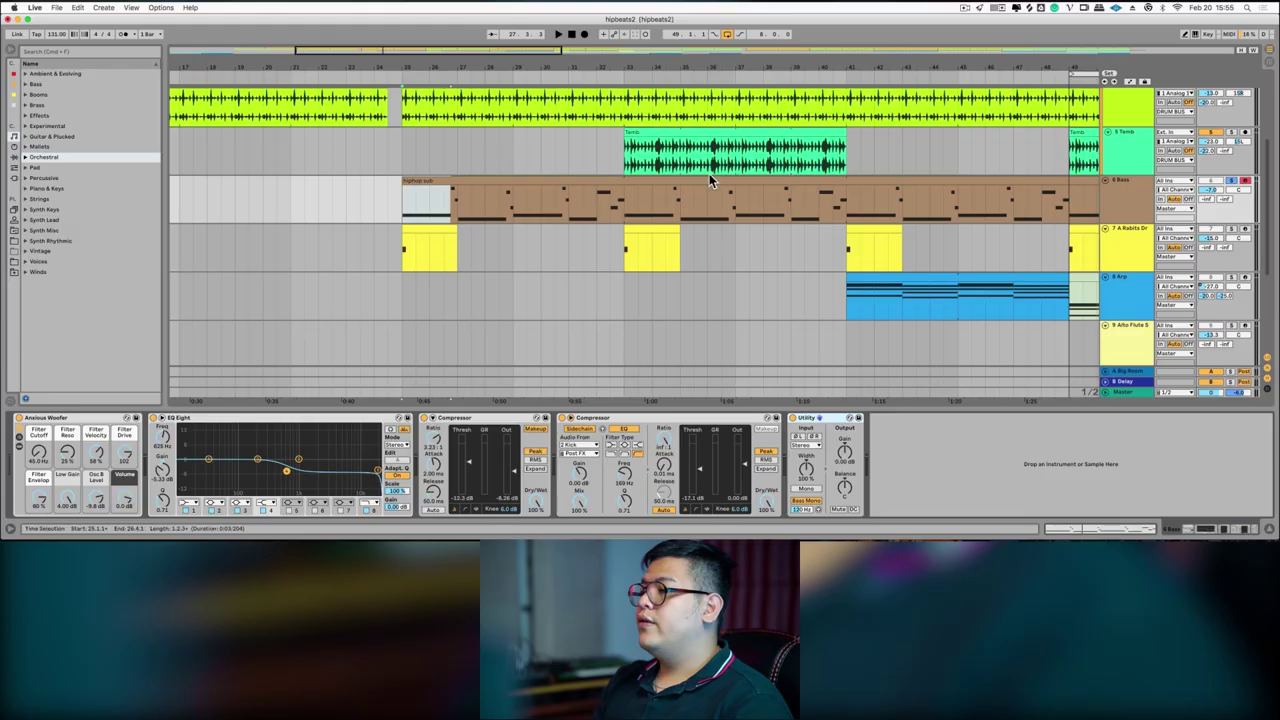
# - Solo the A Rabits track and audition its clip starting at bar 33
pyautogui.click(621, 262)
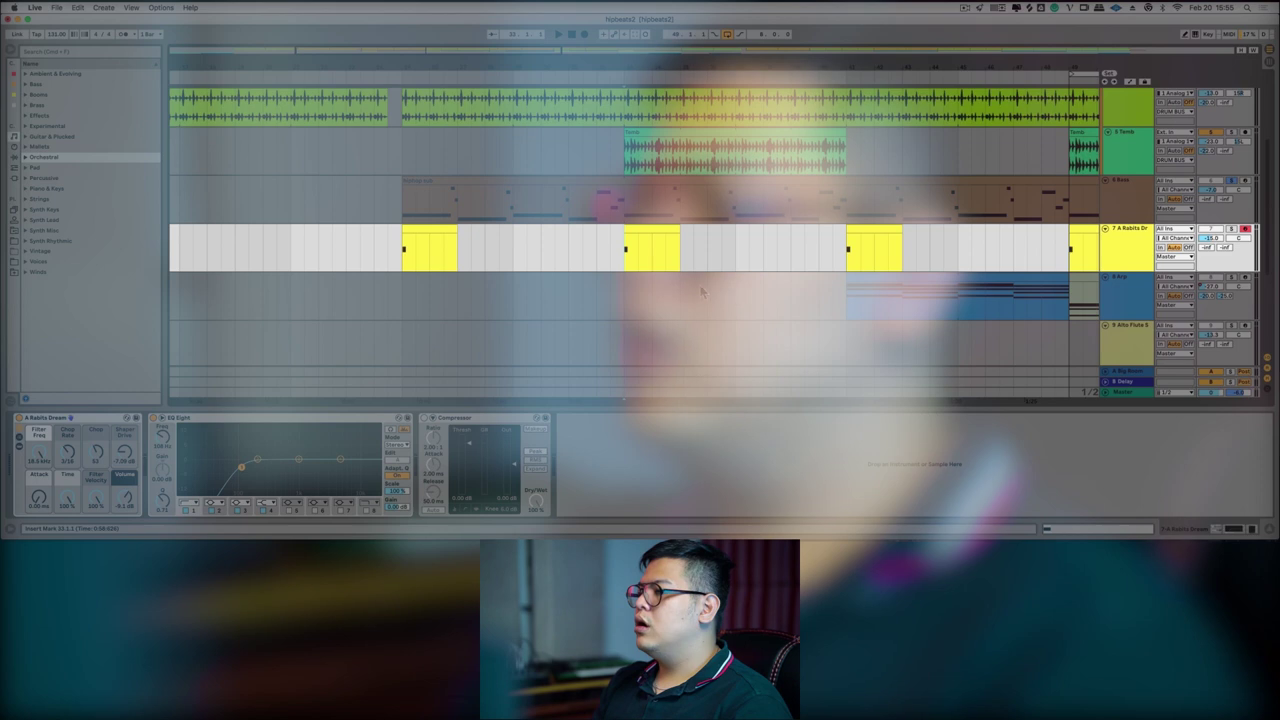
pyautogui.click(1231, 230)
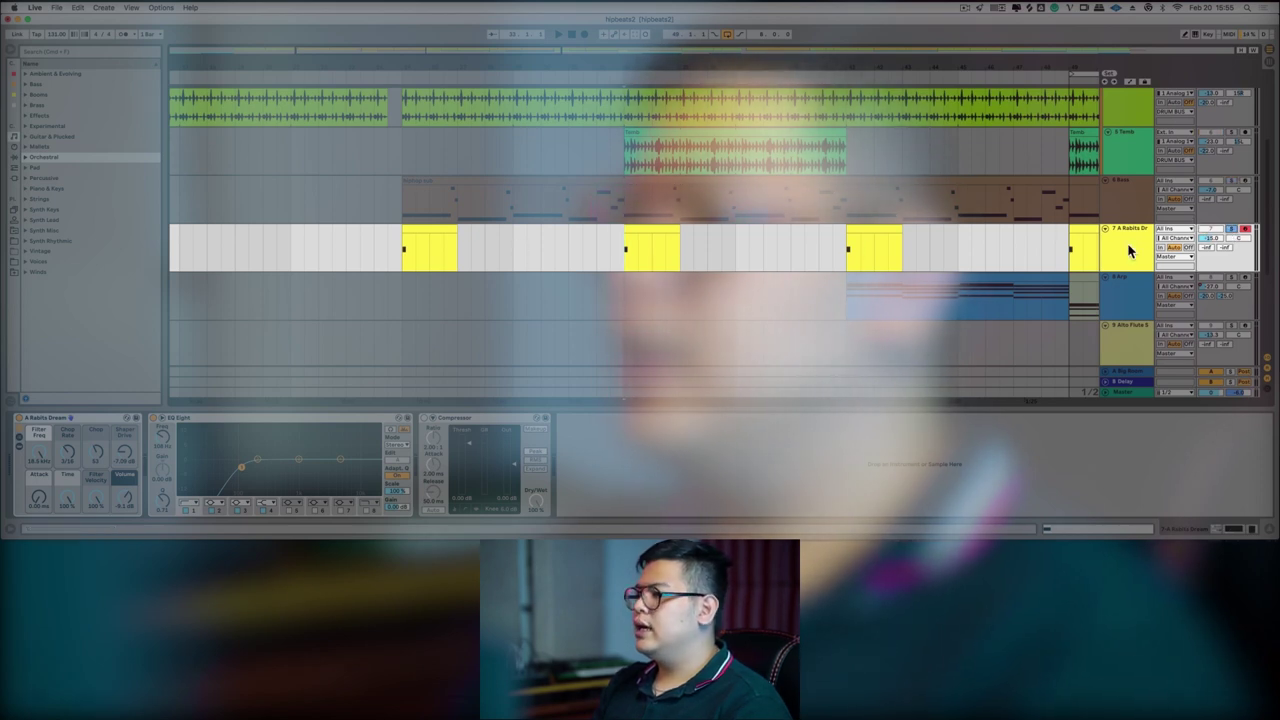
pyautogui.press('space')
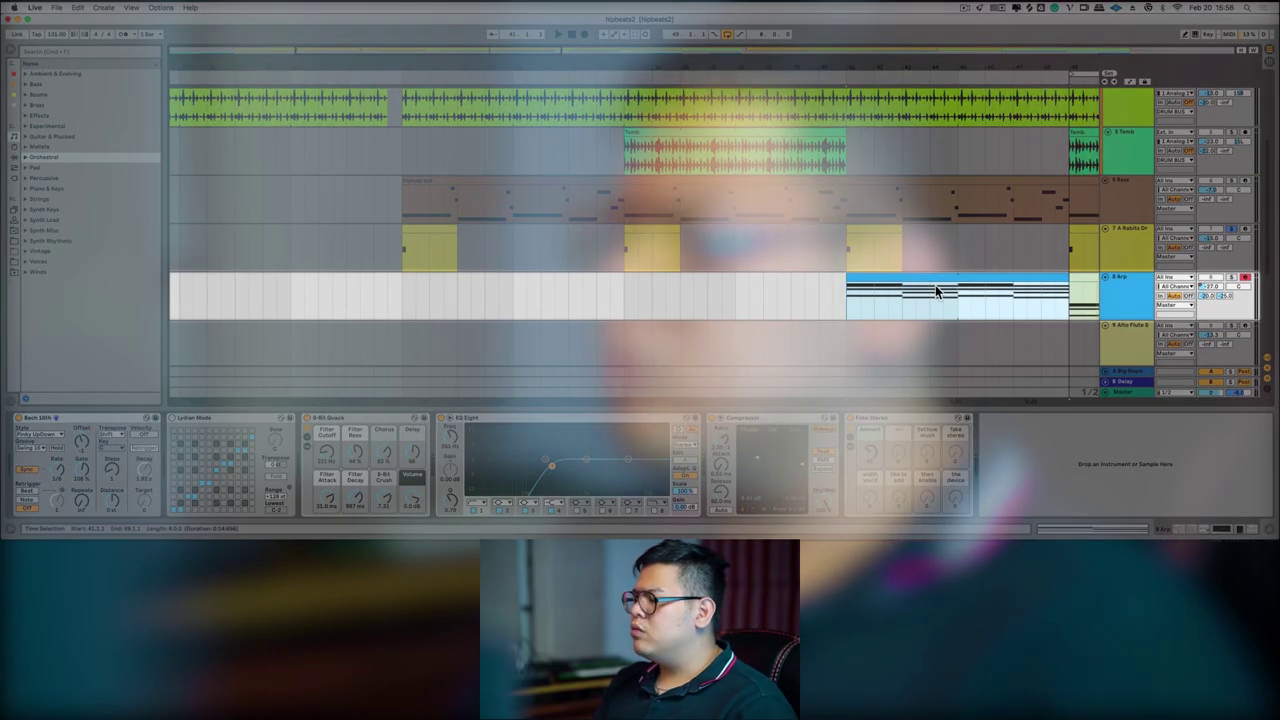
# - Inspect the chord notes of the Arp clip at bar 41 and list the Arpeggiator presets in the browser
pyautogui.hscroll(3, 937, 291)
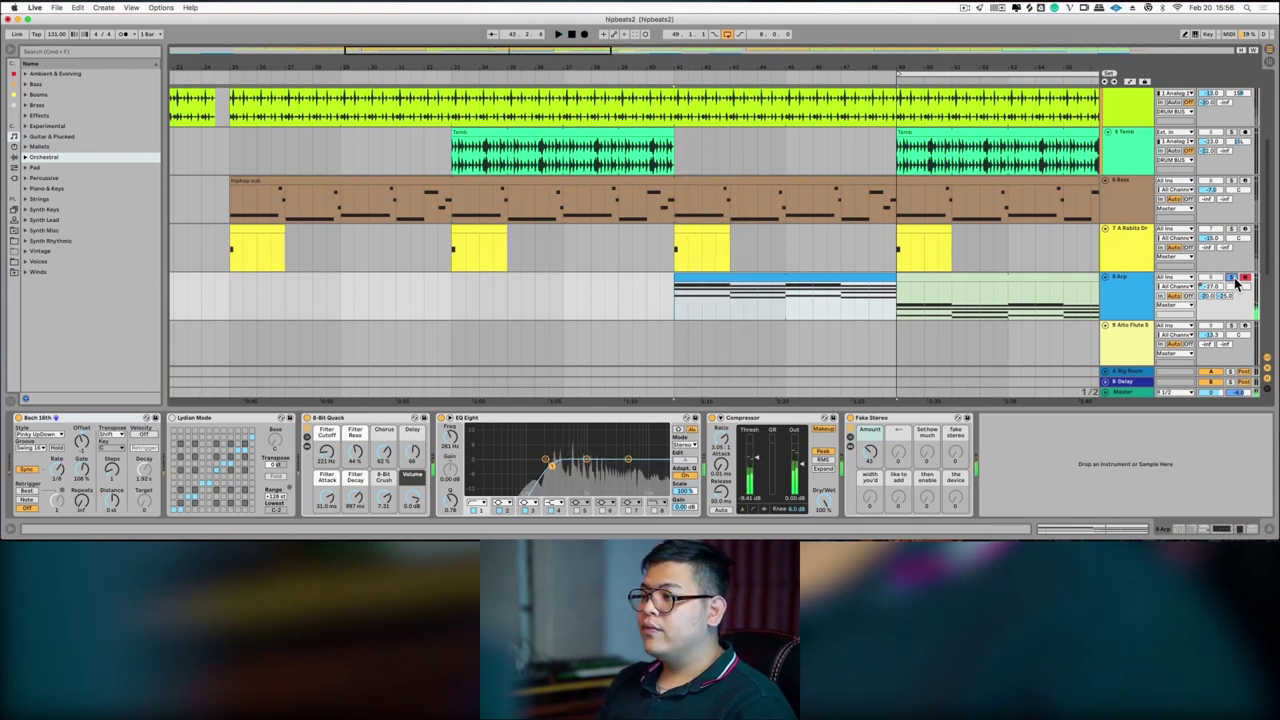
pyautogui.doubleClick(795, 280)
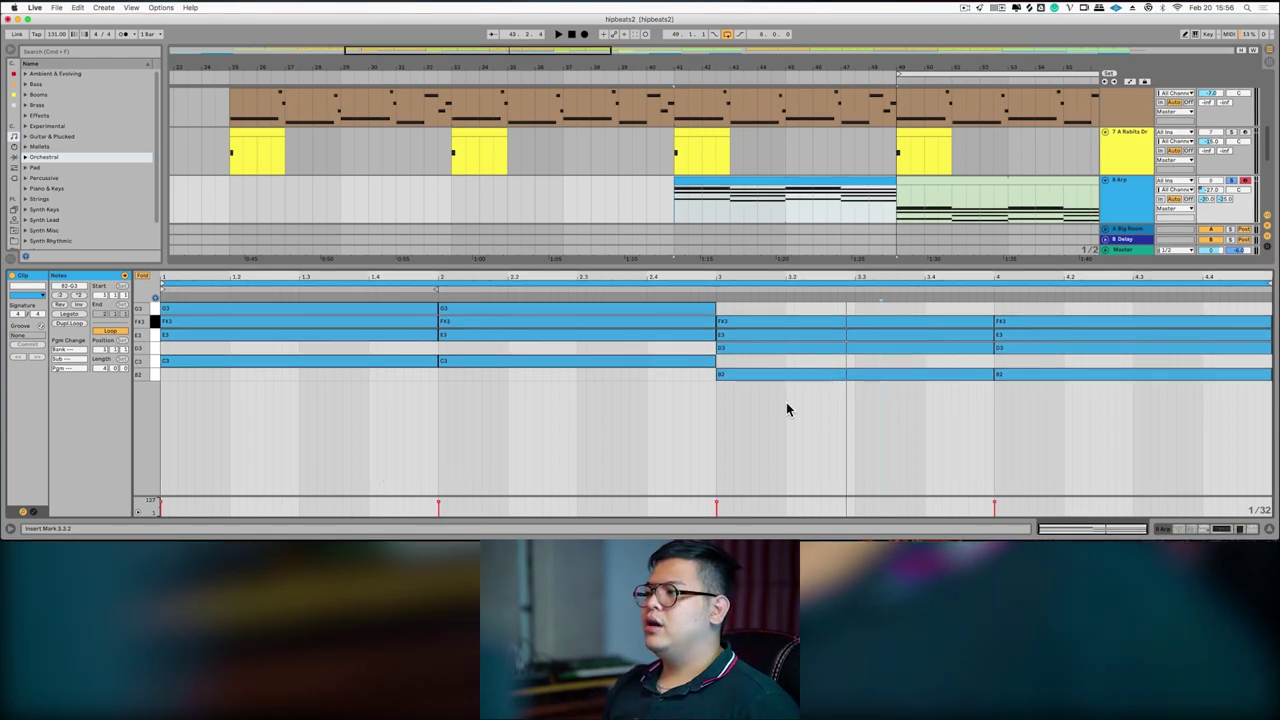
pyautogui.click(1124, 194)
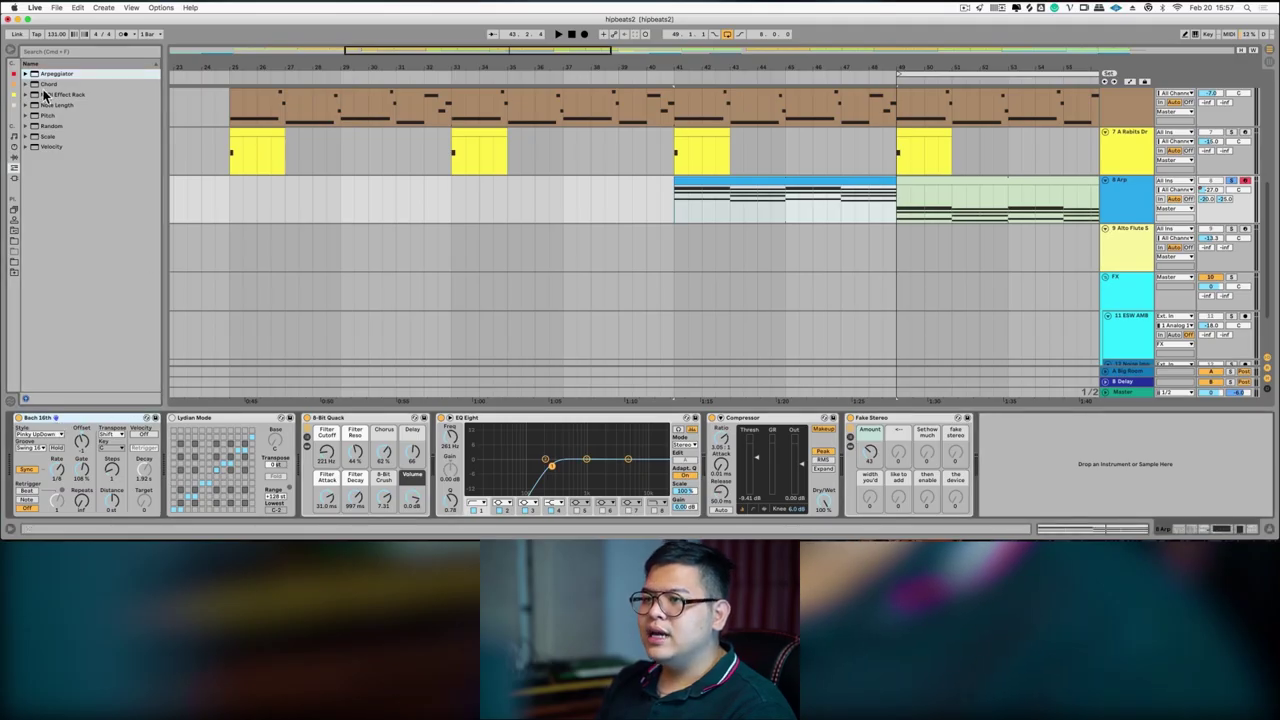
pyautogui.click(25, 75)
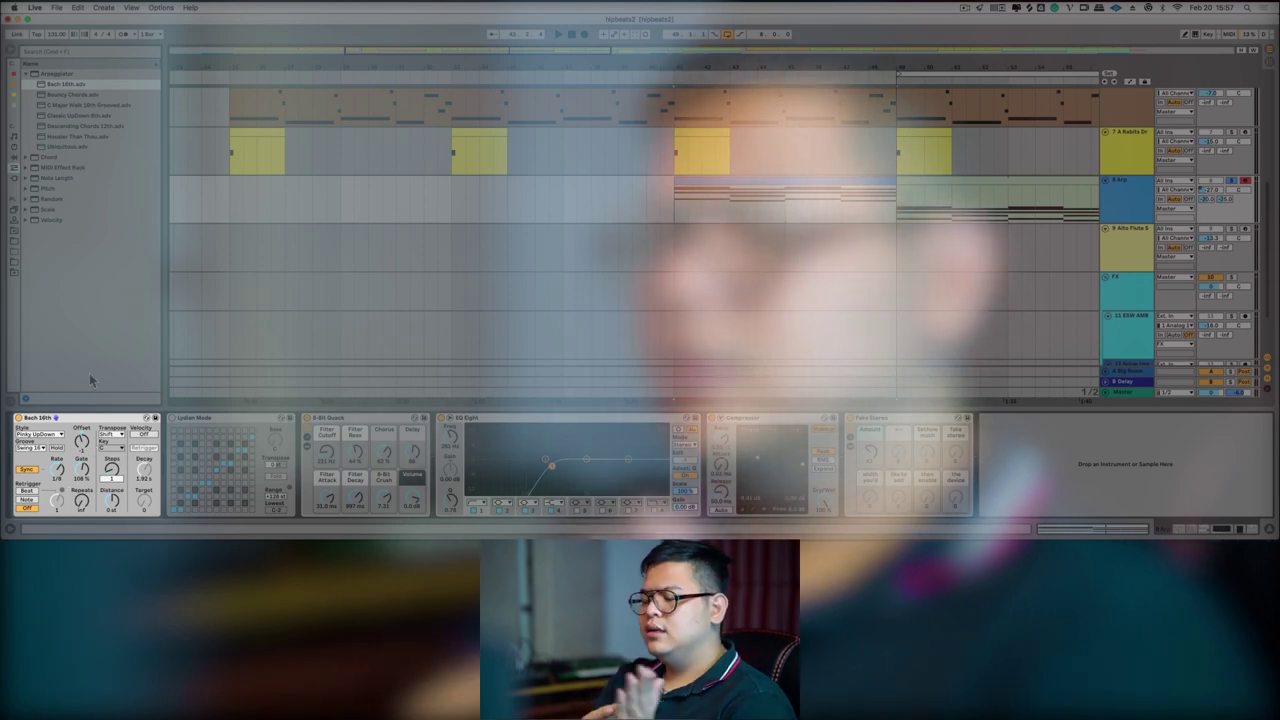
# - Collapse the Arp track's Lydian Mode device and review its EQ Eight, Compressor and Fake Stereo devices
pyautogui.click(230, 421)
pyautogui.press('Delete')
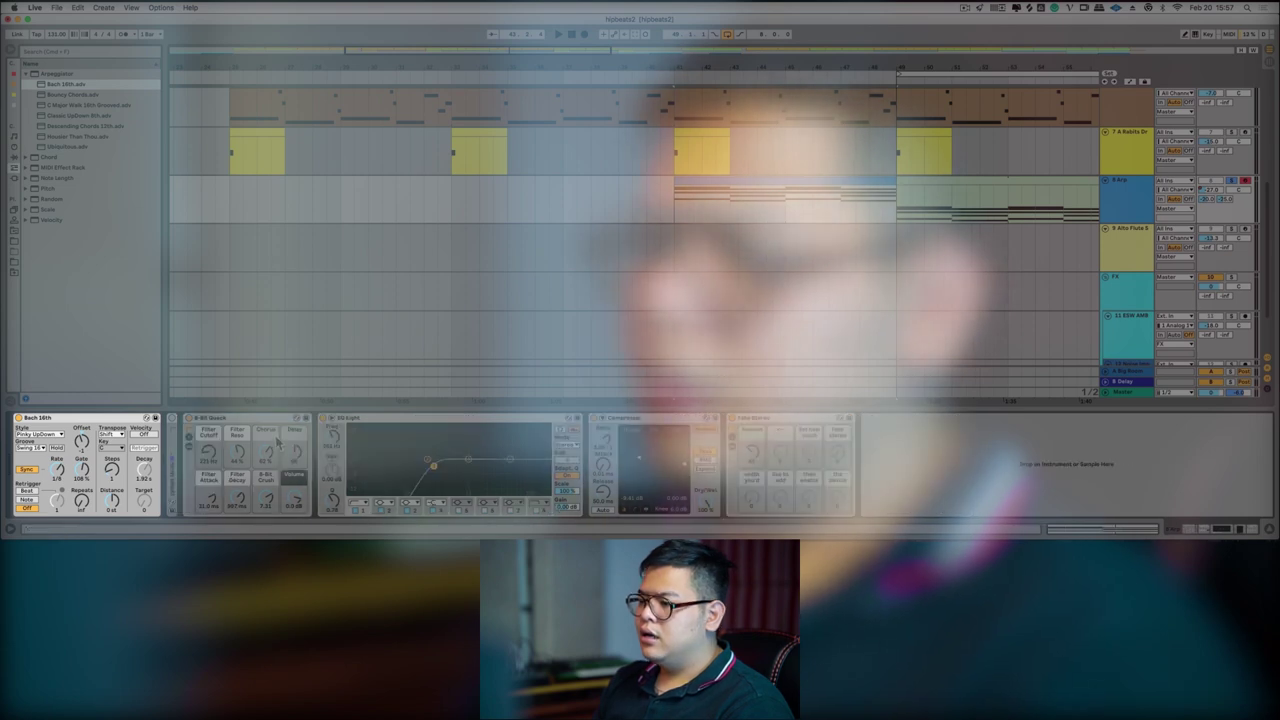
pyautogui.click(433, 418)
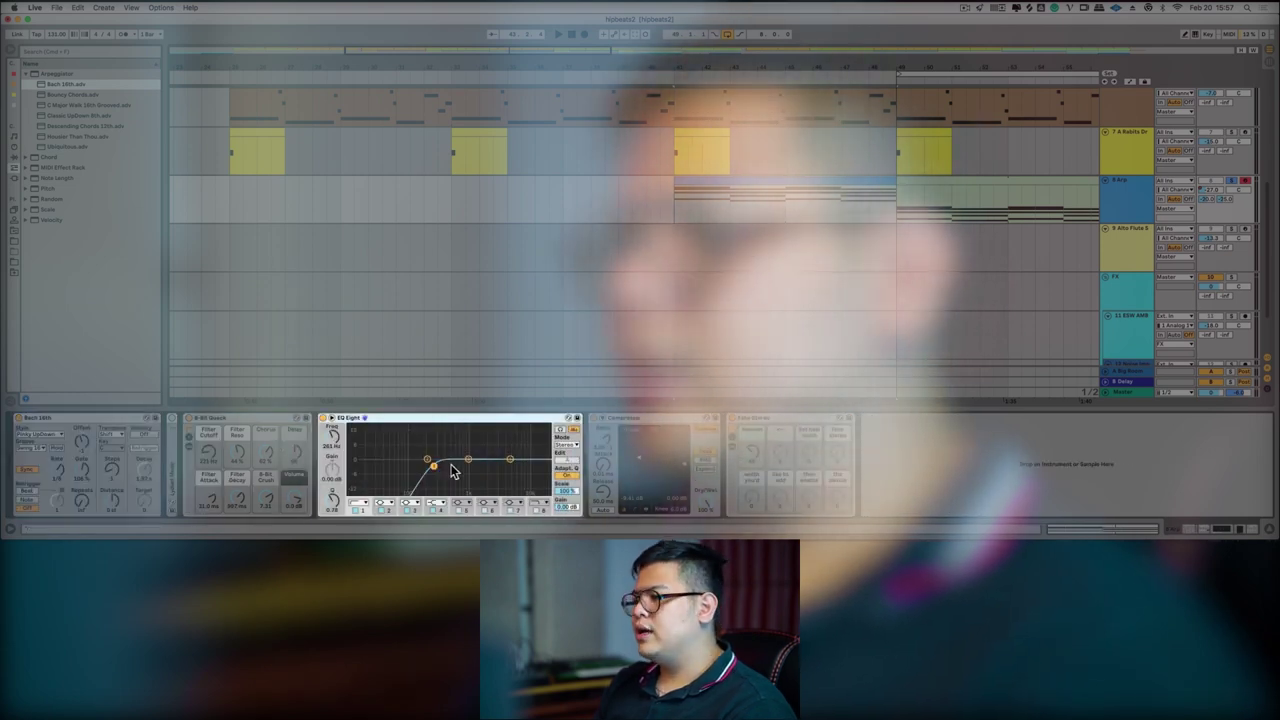
pyautogui.click(673, 424)
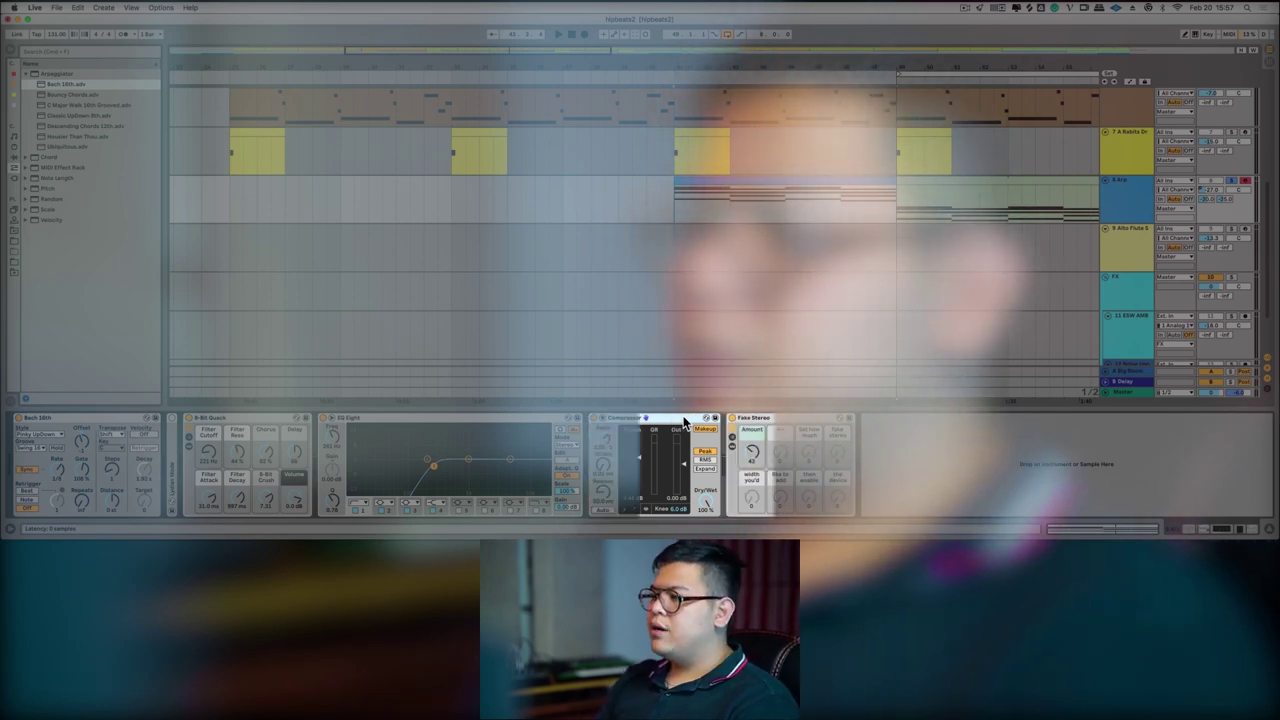
pyautogui.click(777, 420)
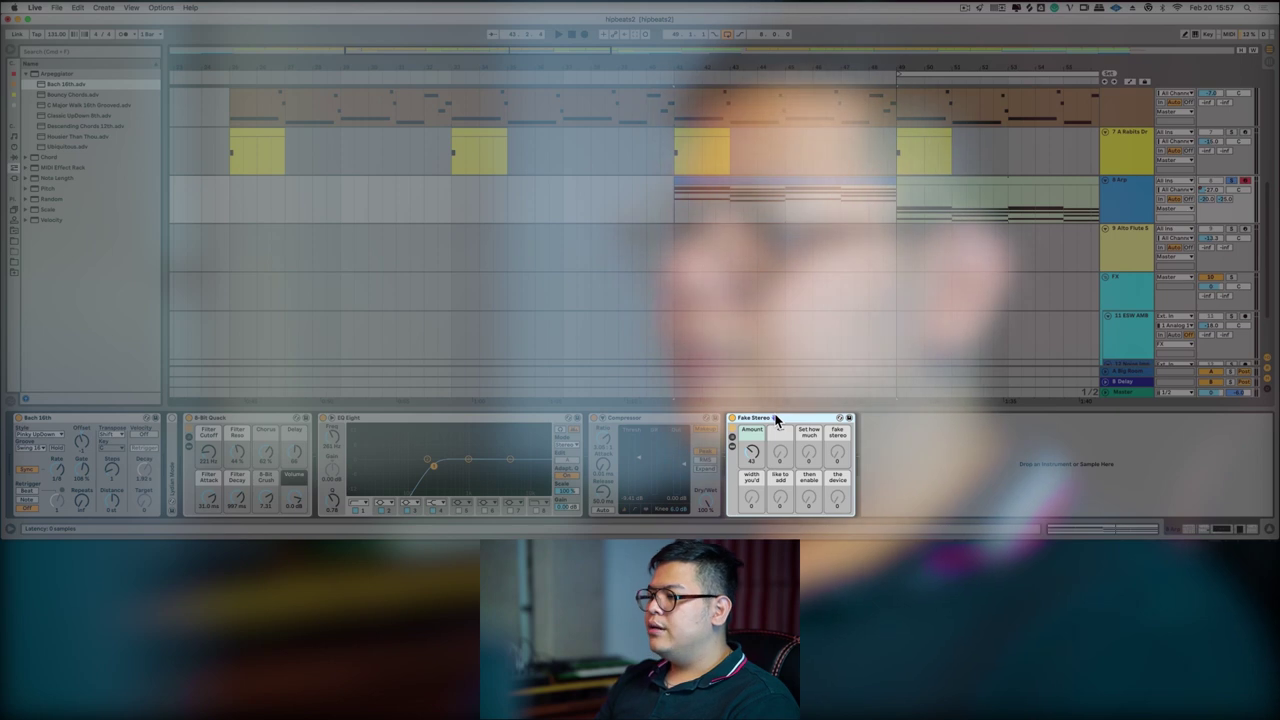
# - Reveal the Delay inside the Fake Stereo rack and raise the rack's Amount to 127
pyautogui.click(733, 441)
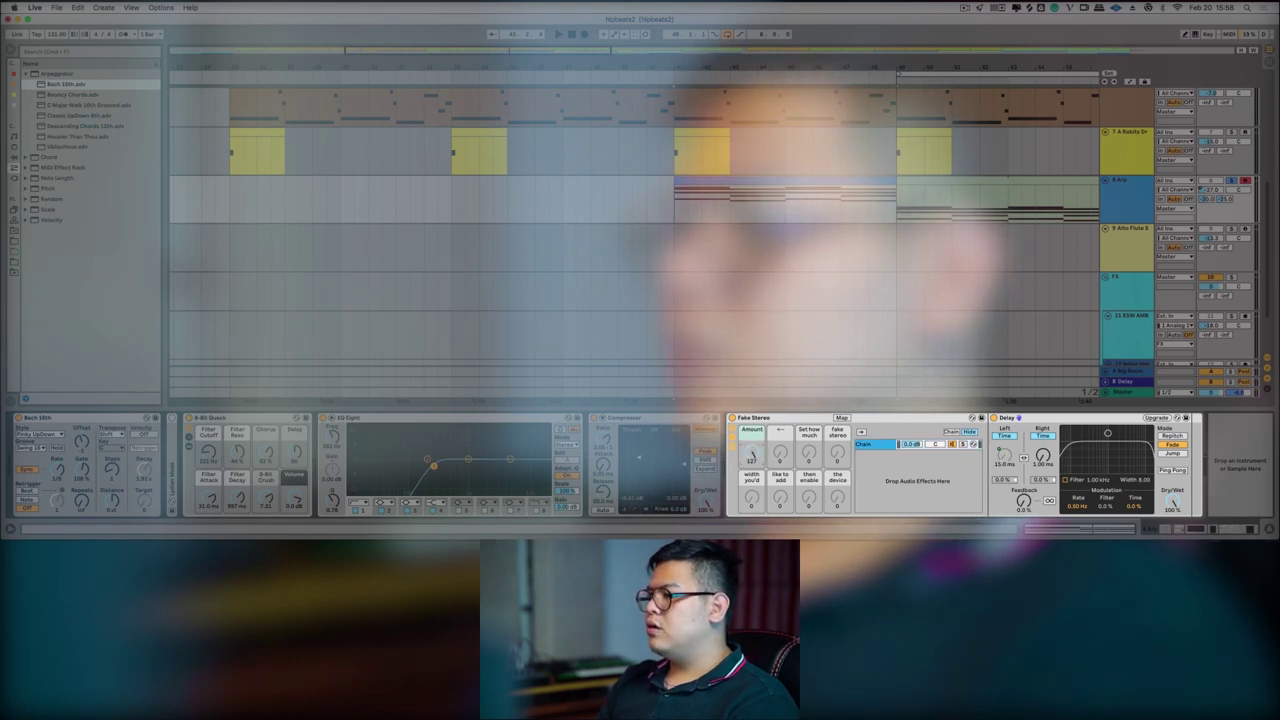
pyautogui.moveTo(753, 456); pyautogui.dragTo(753, 390)
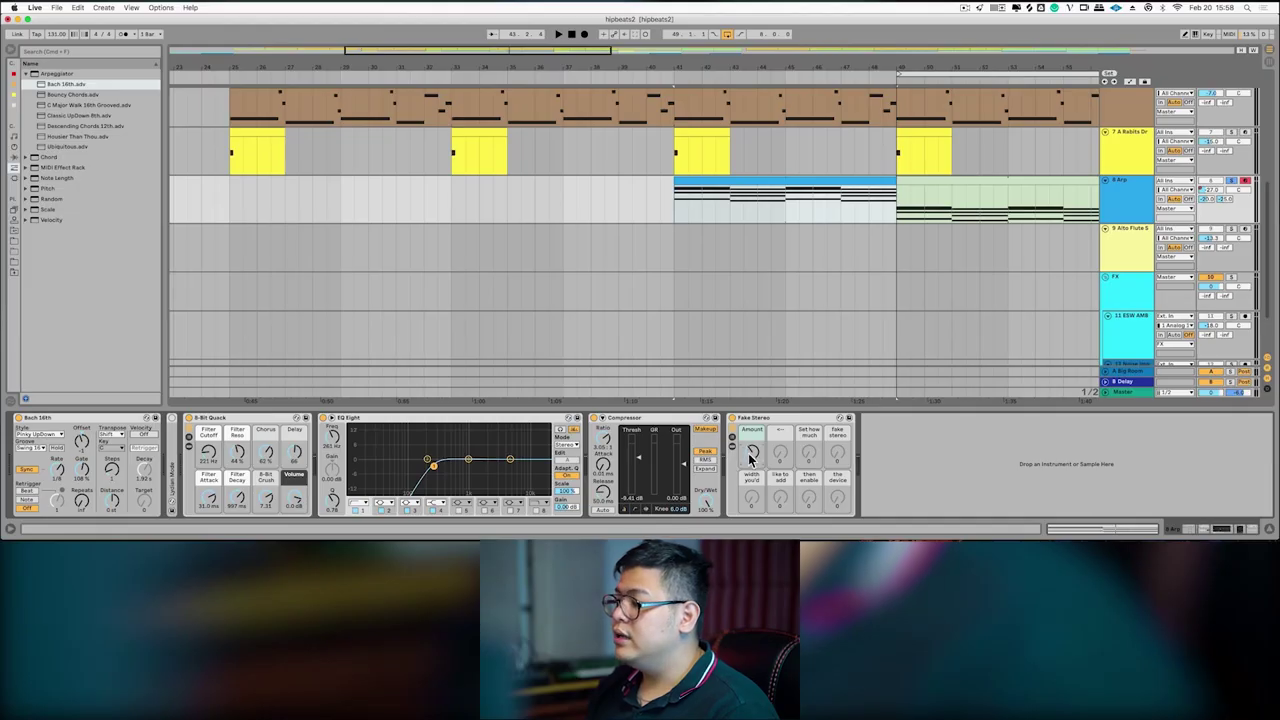
# - Audition the Arp clip with the Fake Stereo Amount at 0
pyautogui.press('space')
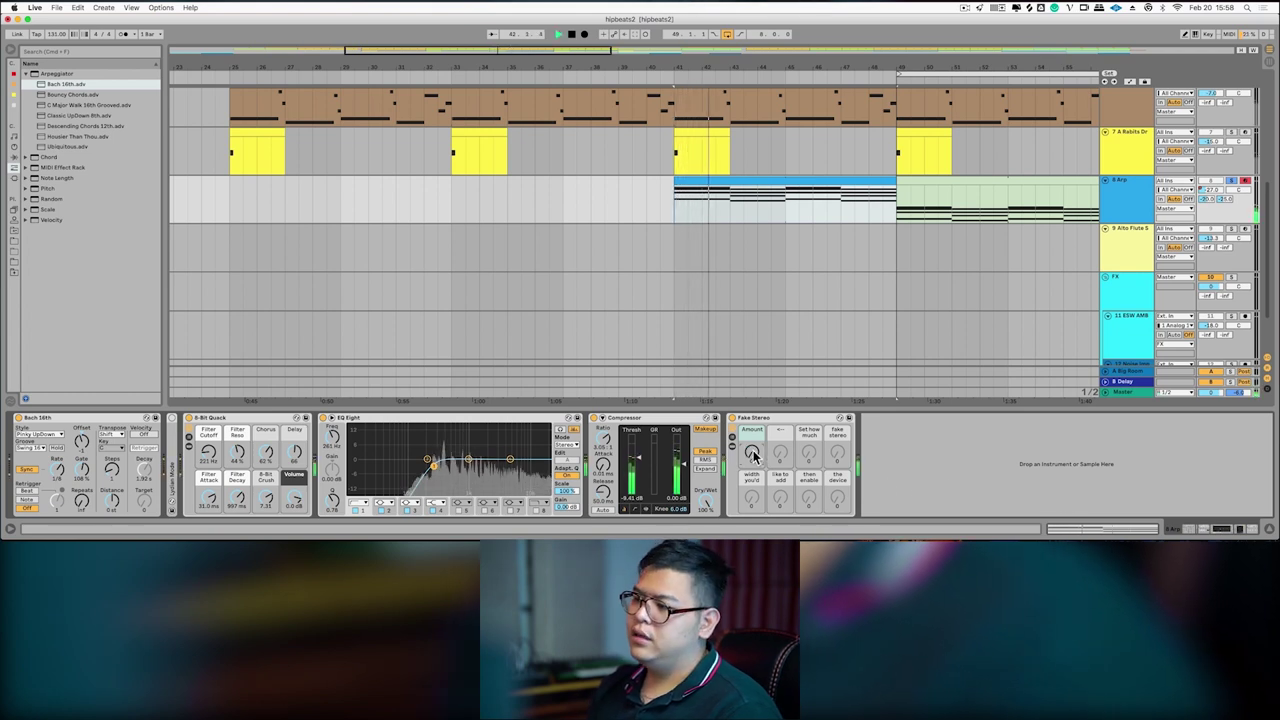
pyautogui.press('space')
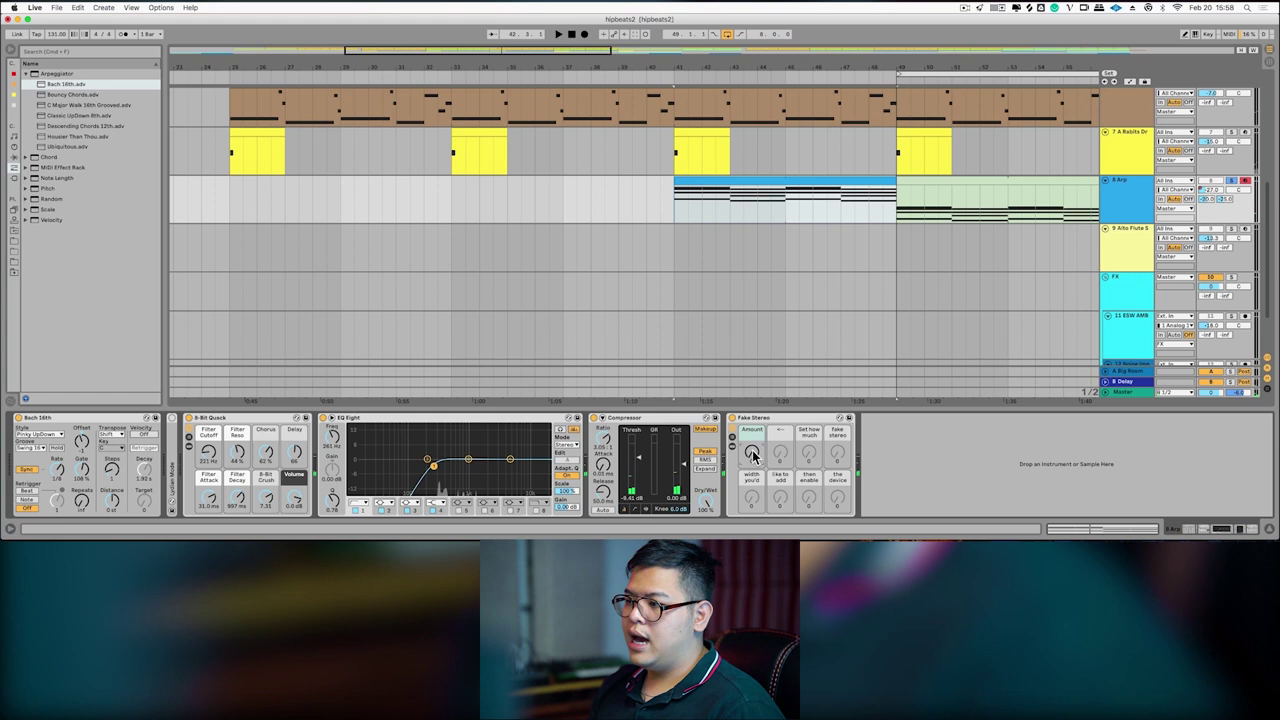
pyautogui.press('space')
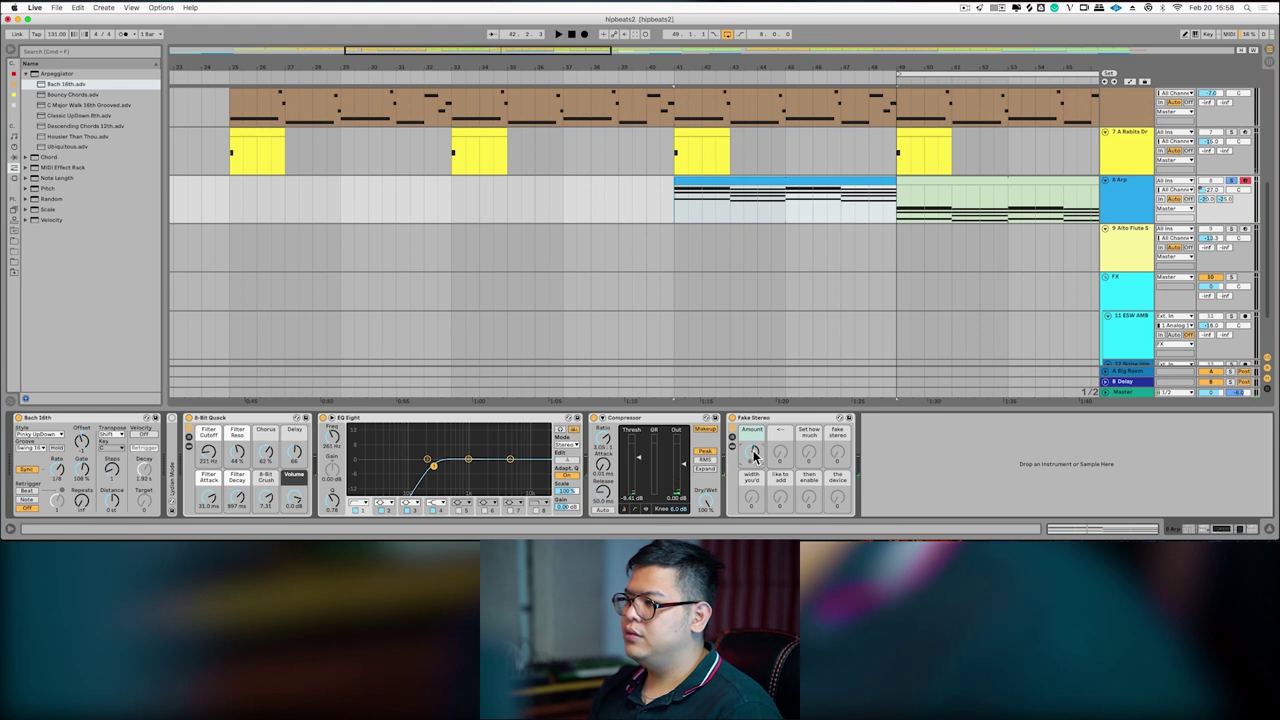
pyautogui.press('space')
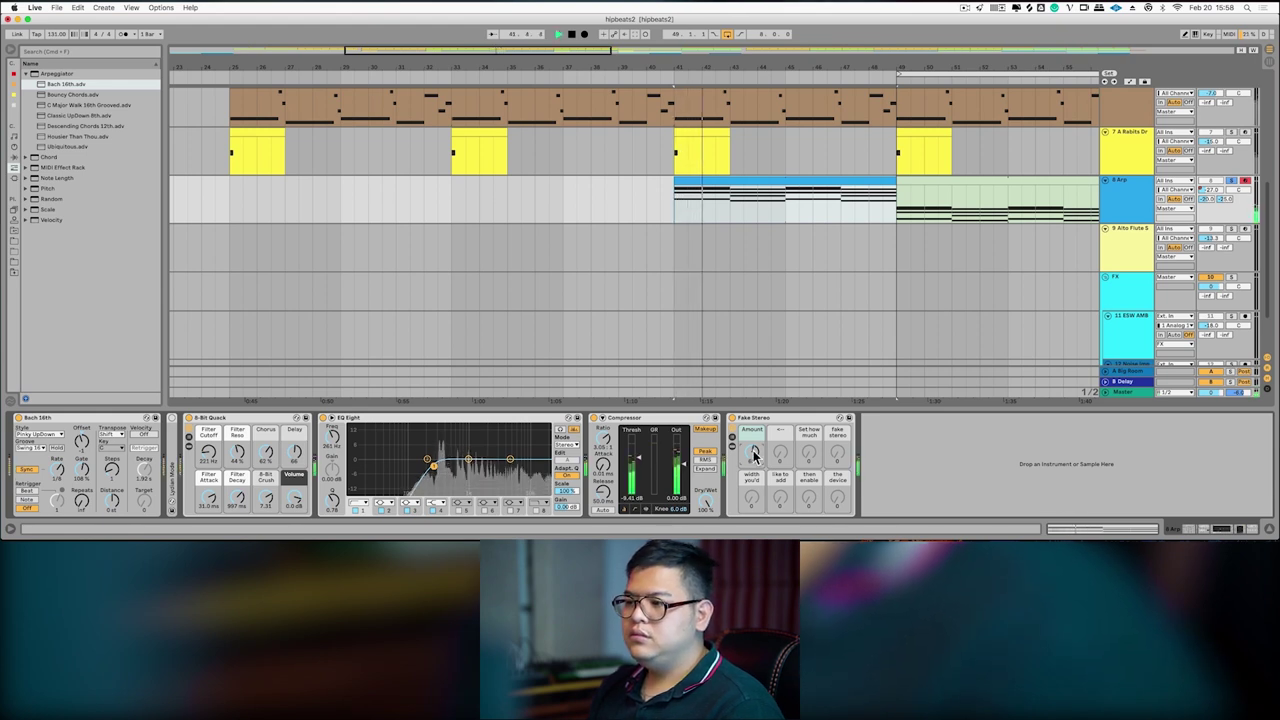
# - Stop the Arp playback and move the eight-bar loop region to bar 57, over the Alto Flute clip
pyautogui.press('space')
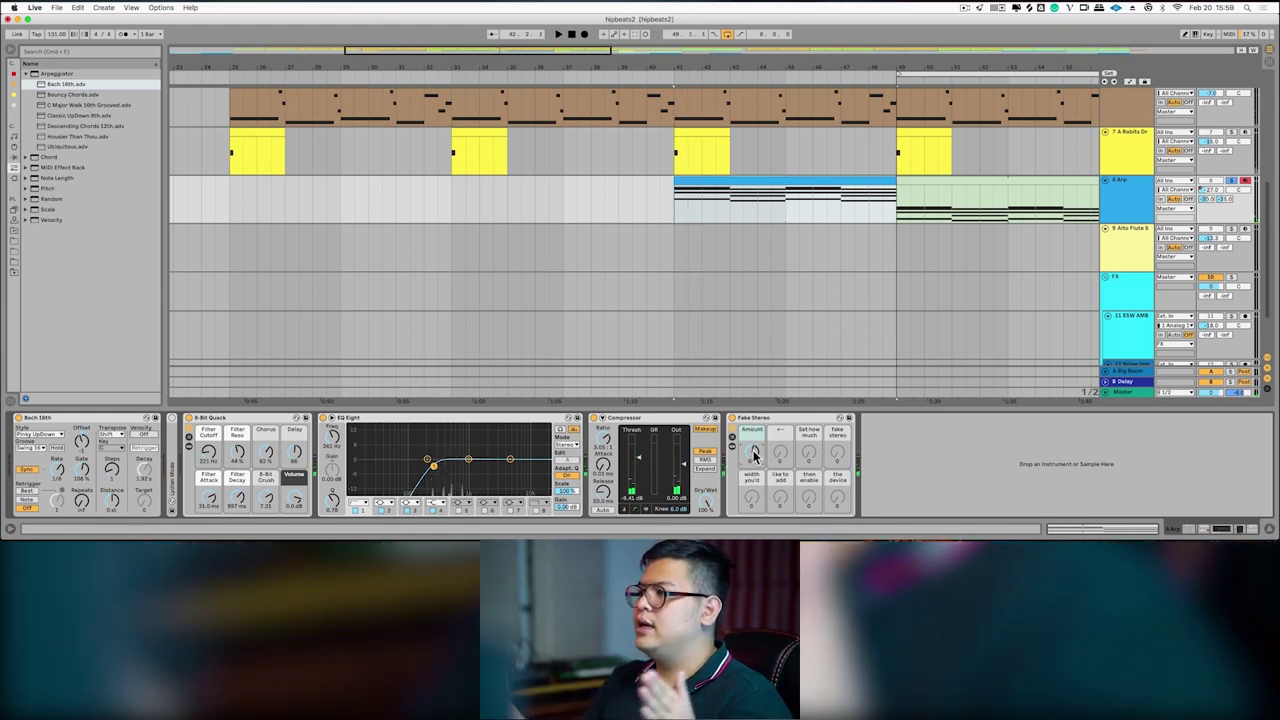
pyautogui.moveTo(795, 66); pyautogui.dragTo(624, 28)
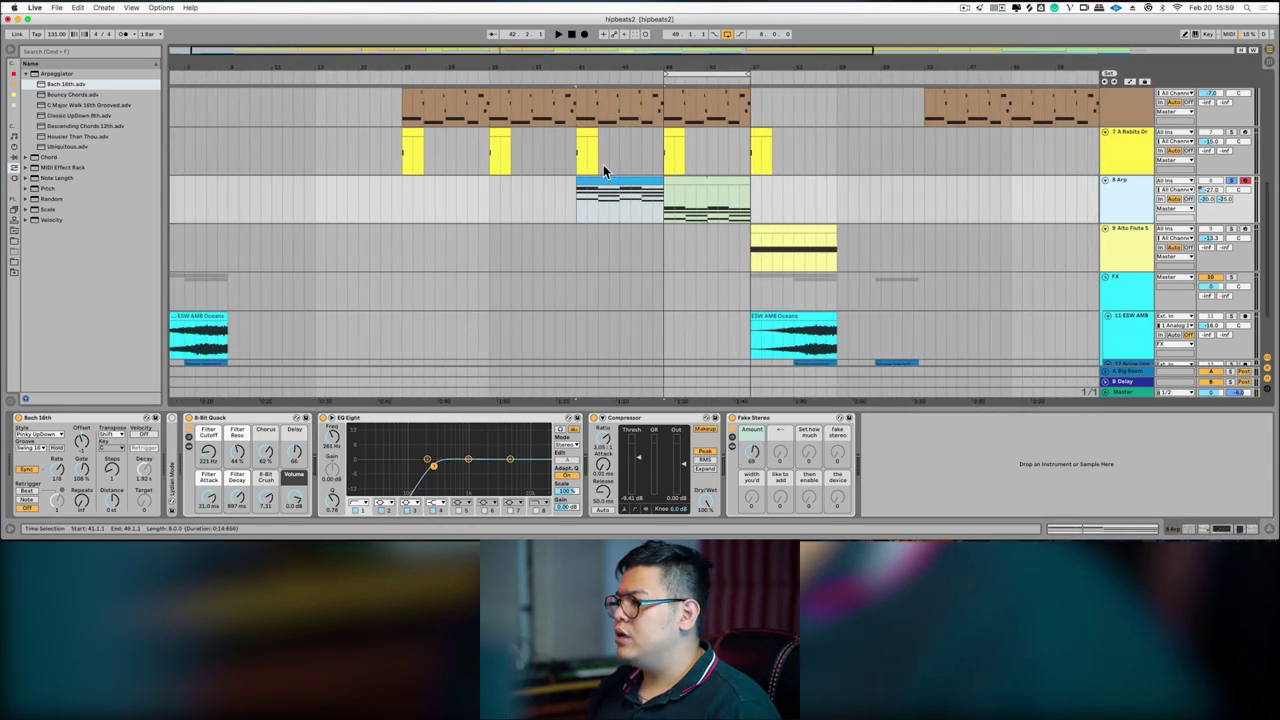
pyautogui.click(766, 232)
pyautogui.scroll(3, 817, 199)
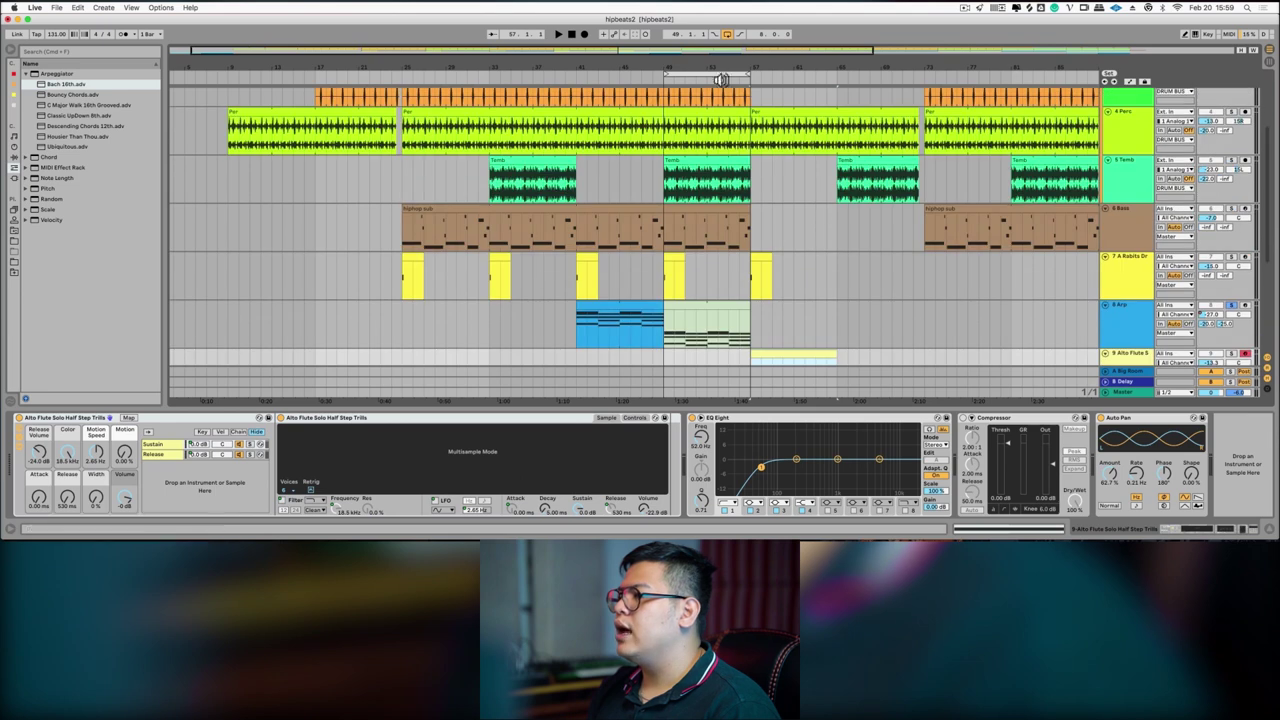
pyautogui.moveTo(717, 72); pyautogui.dragTo(808, 70)
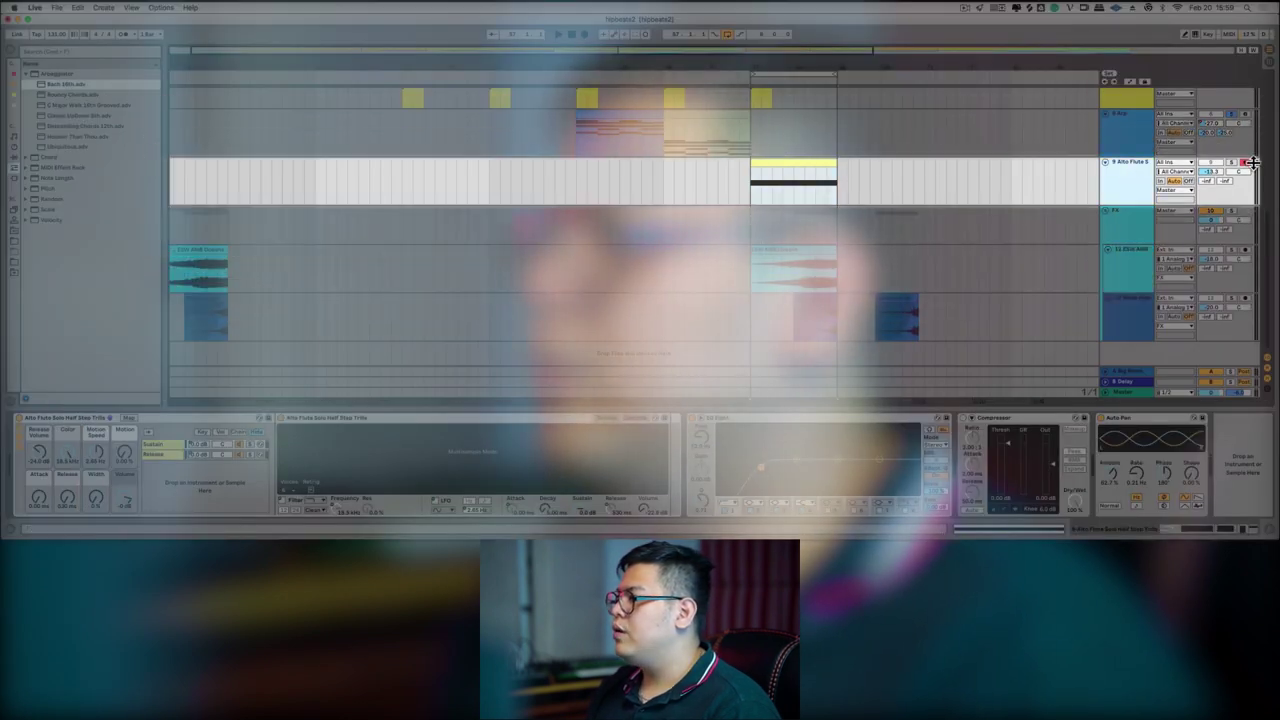
# - Solo the Alto Flute track and inspect the notes of its clip at bar 57
pyautogui.doubleClick(1133, 179)
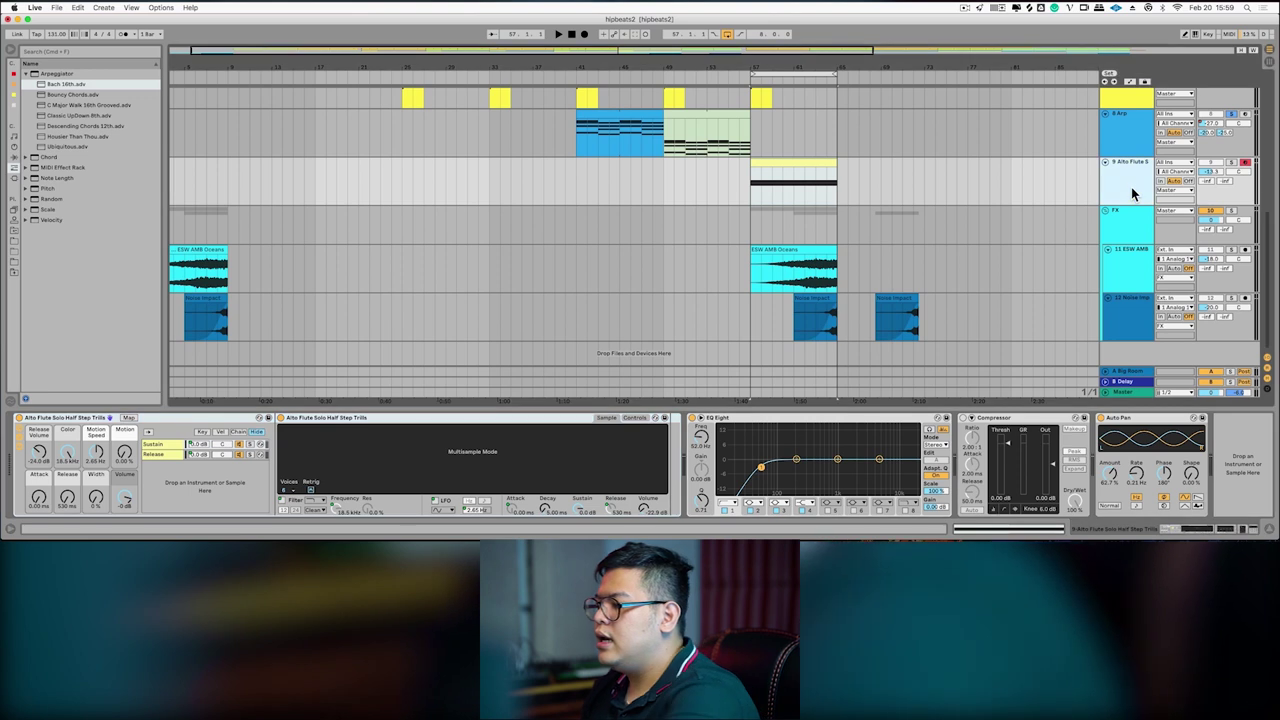
pyautogui.click(1231, 163)
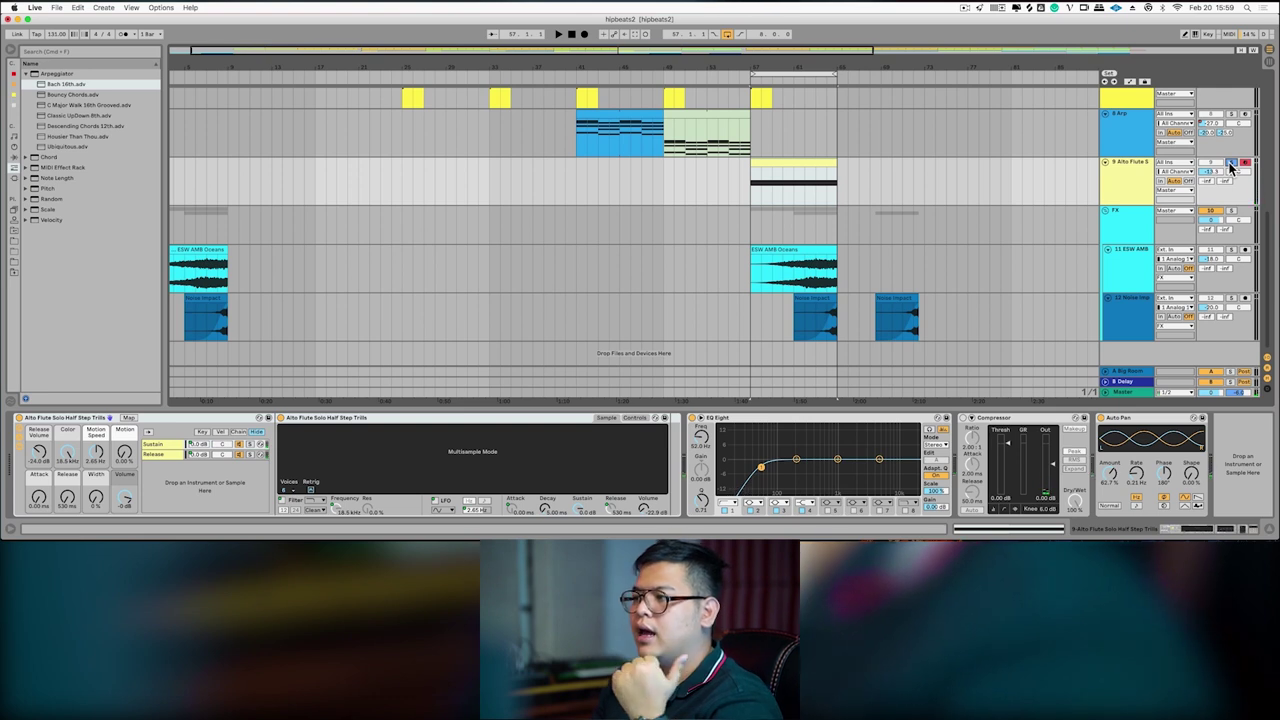
pyautogui.doubleClick(806, 163)
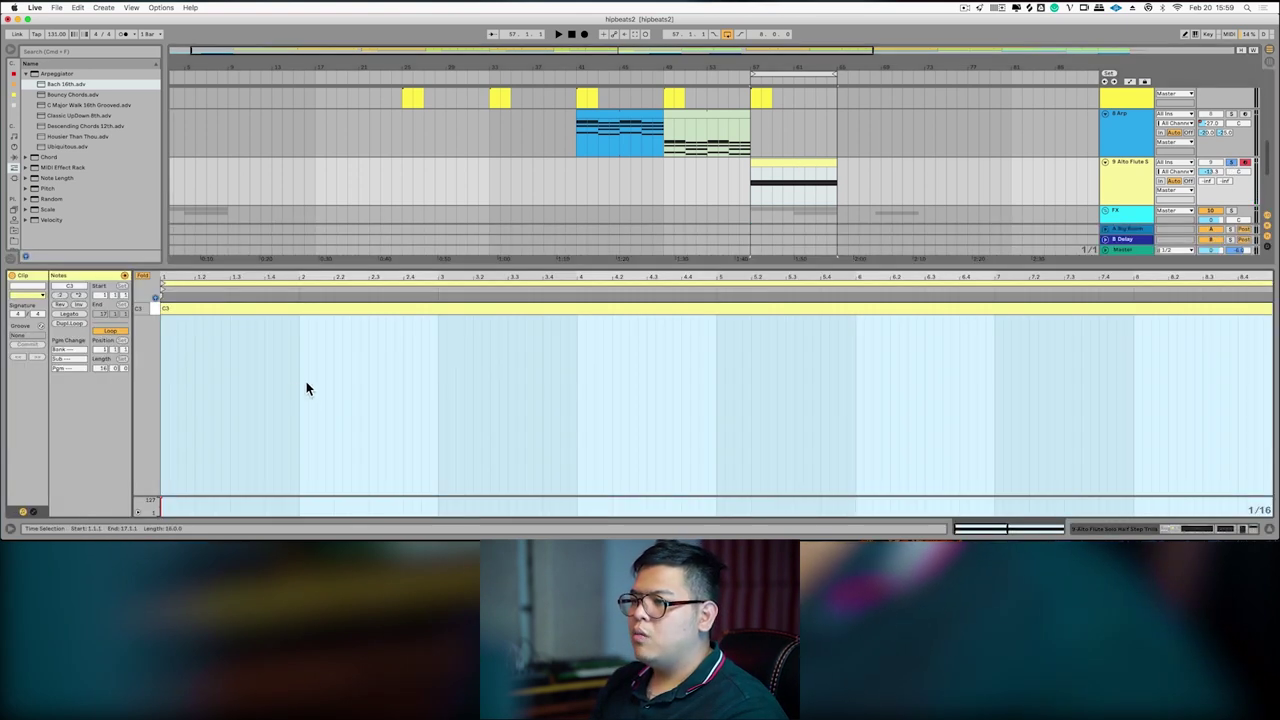
pyautogui.doubleClick(545, 264)
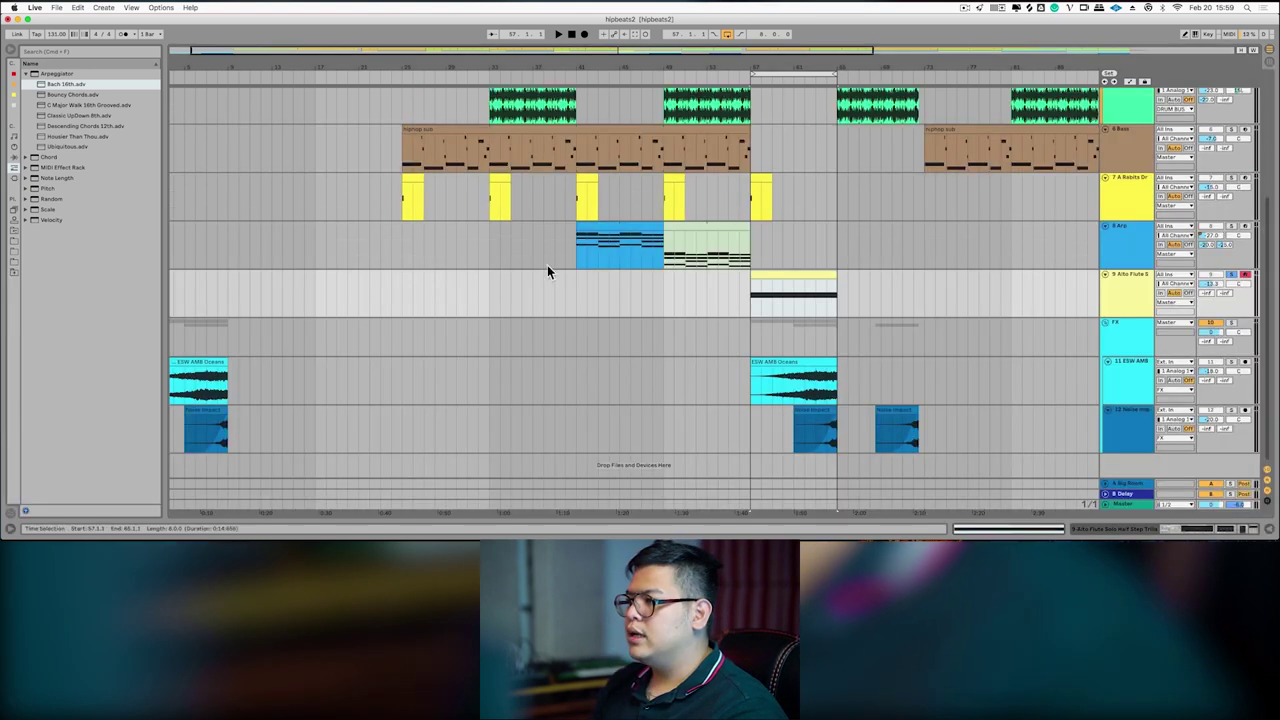
# - Audition the Alto Flute clip from bar 57 and display the track's device chain during playback
pyautogui.click(787, 277)
pyautogui.press('space')
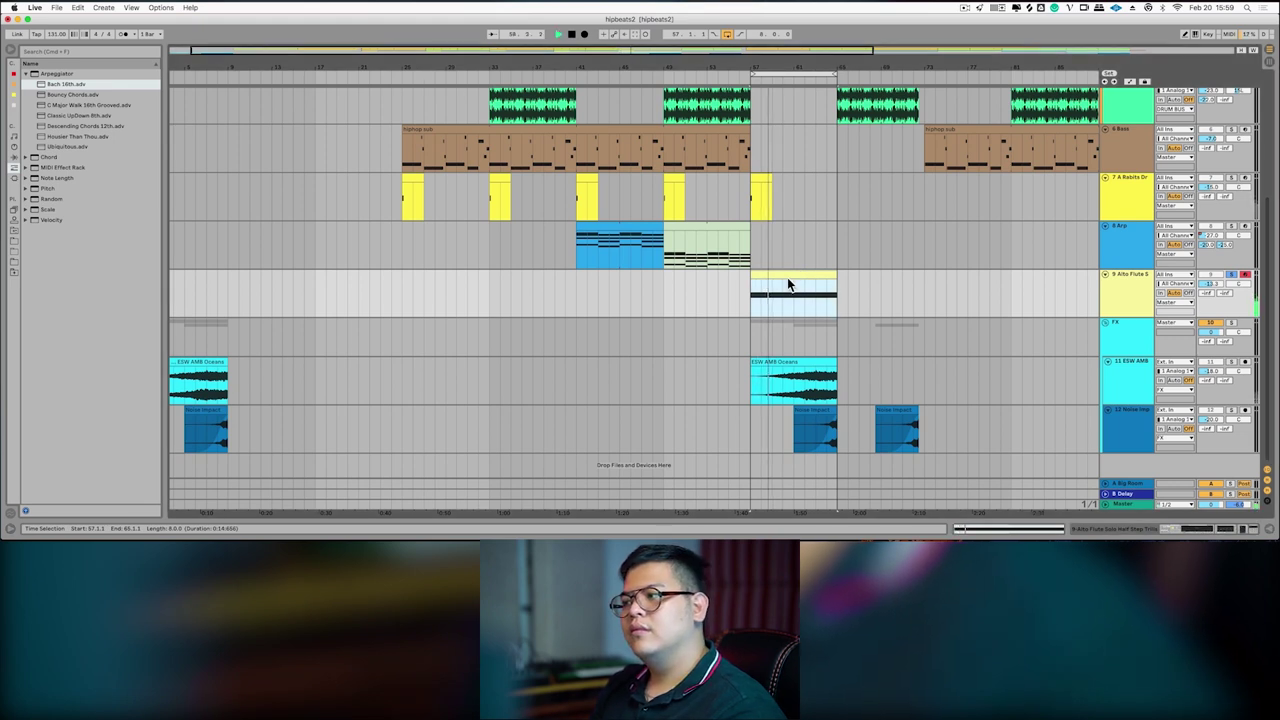
pyautogui.doubleClick(1113, 290)
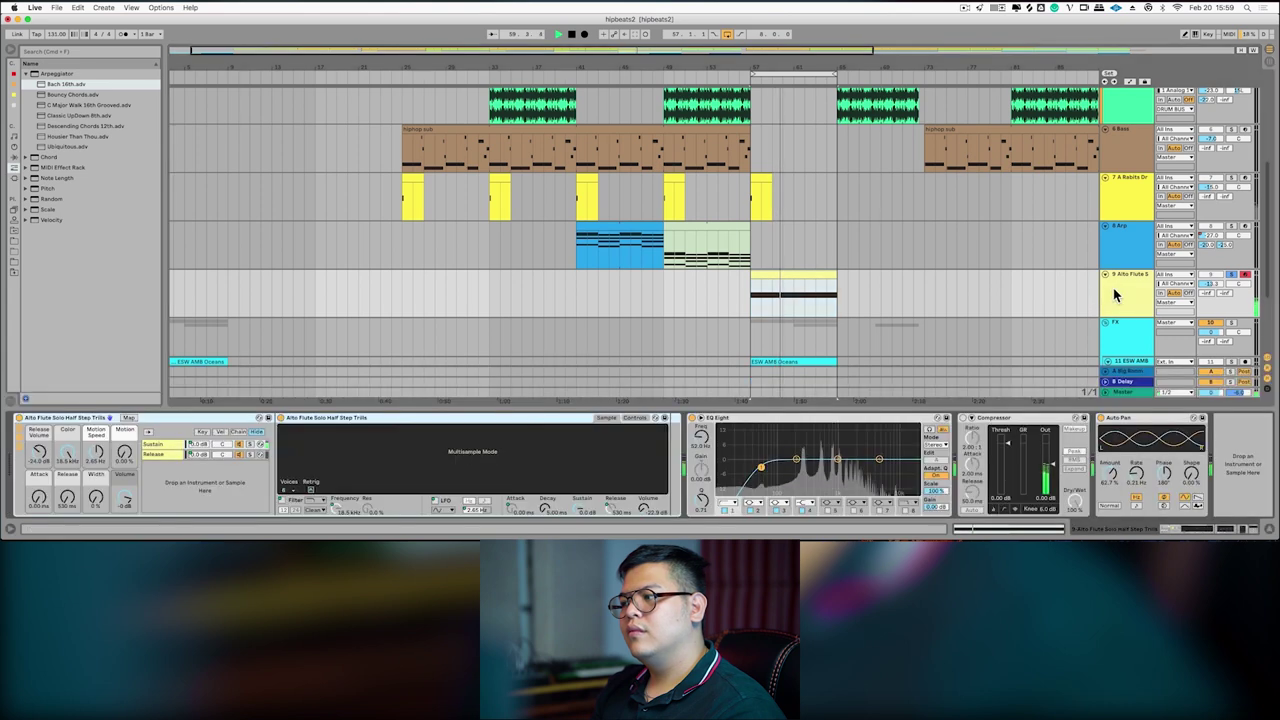